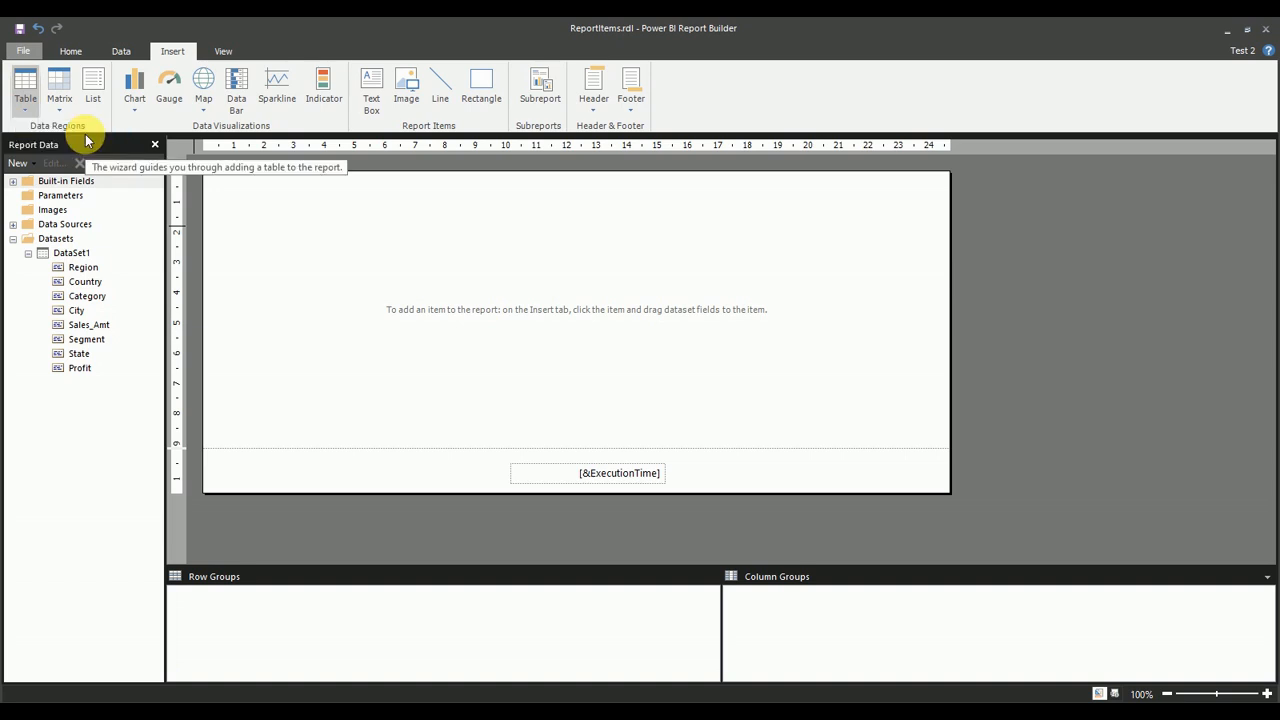
- Base the new table on DataSet1 and add Region, Country, Category and Segment as row groups in that order
{"action": "left_click", "coordinate": [438, 255]}
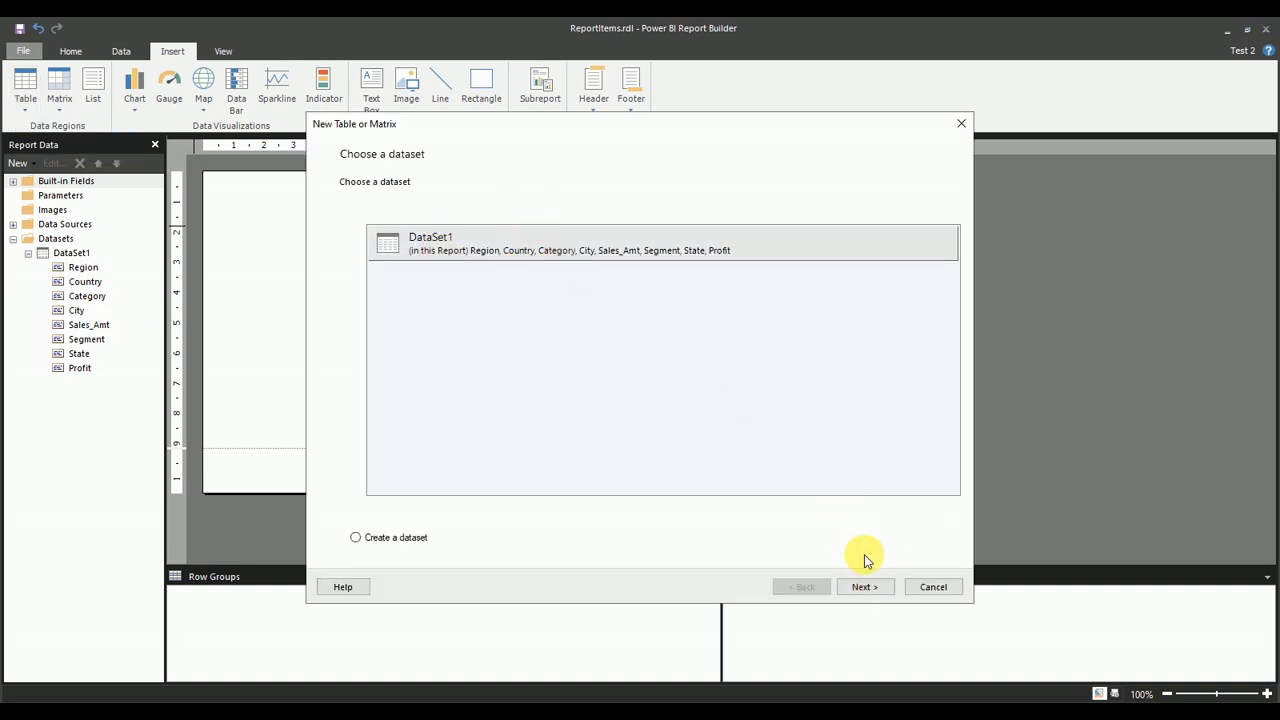
{"action": "left_click", "coordinate": [866, 587]}
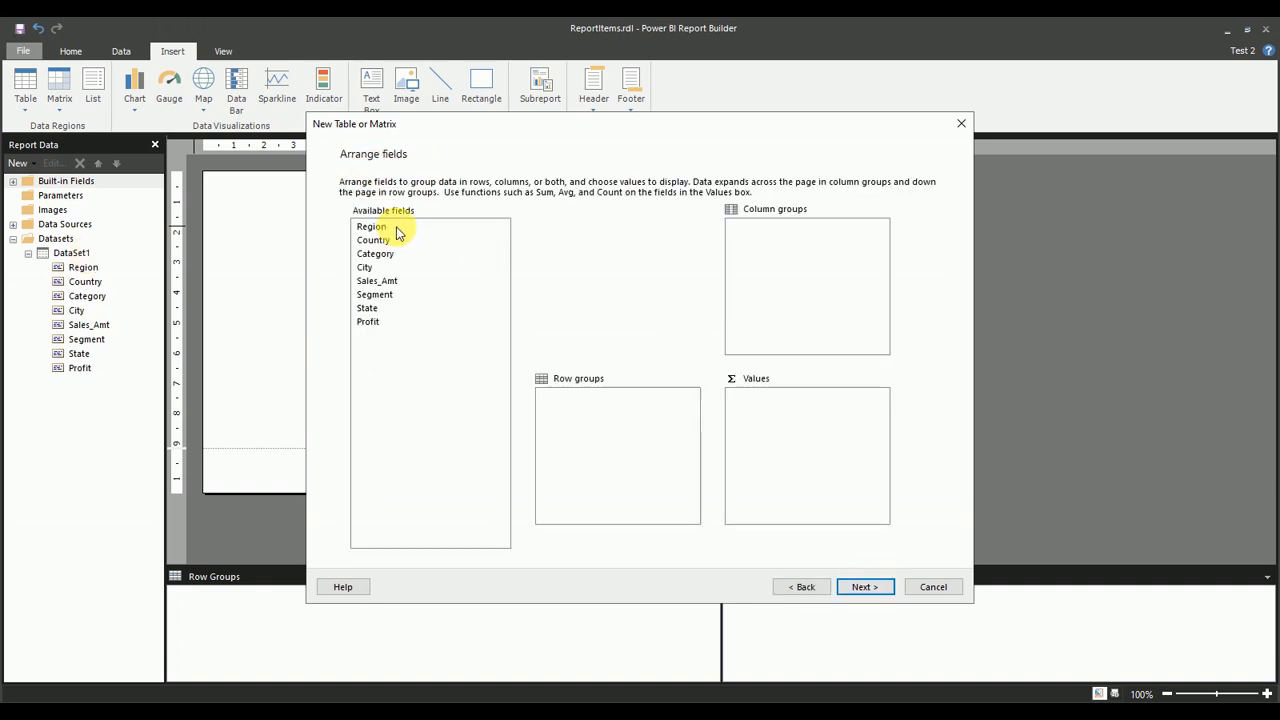
{"action": "left_click_drag", "start_coordinate": [394, 229], "coordinate": [586, 380]}
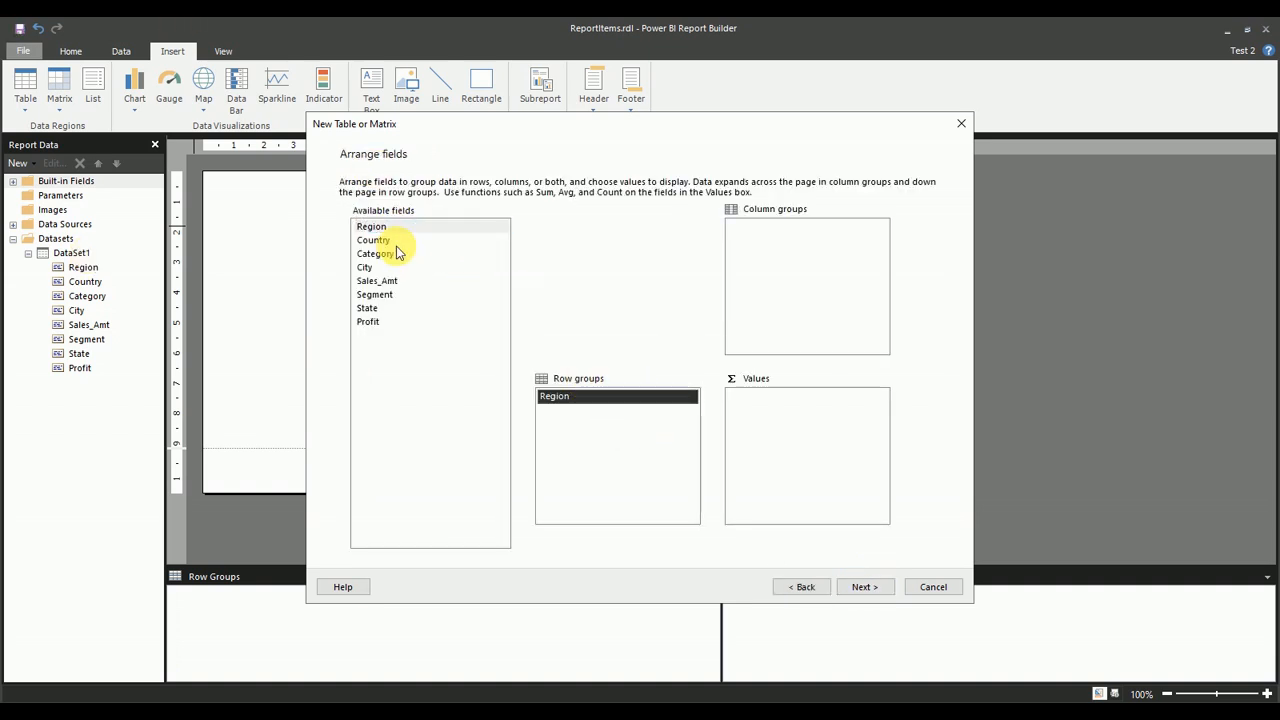
{"action": "left_click_drag", "start_coordinate": [383, 245], "coordinate": [590, 430]}
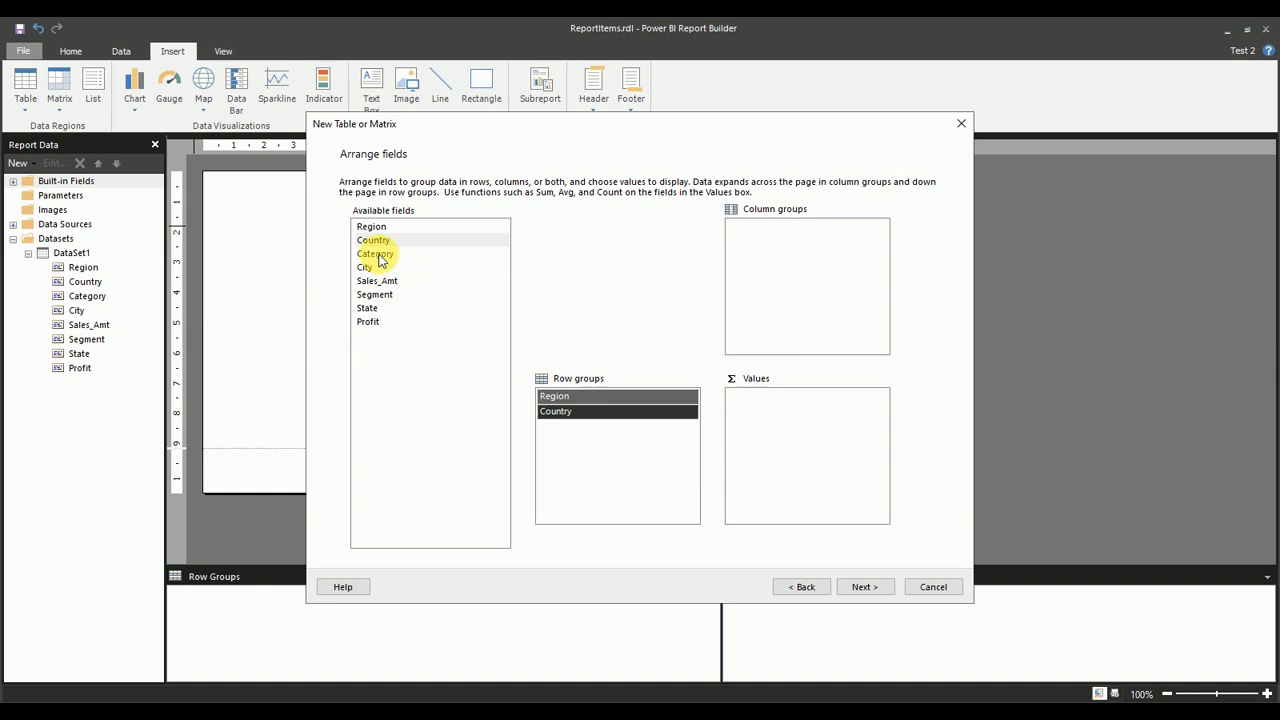
{"action": "left_click_drag", "start_coordinate": [378, 255], "coordinate": [584, 423]}
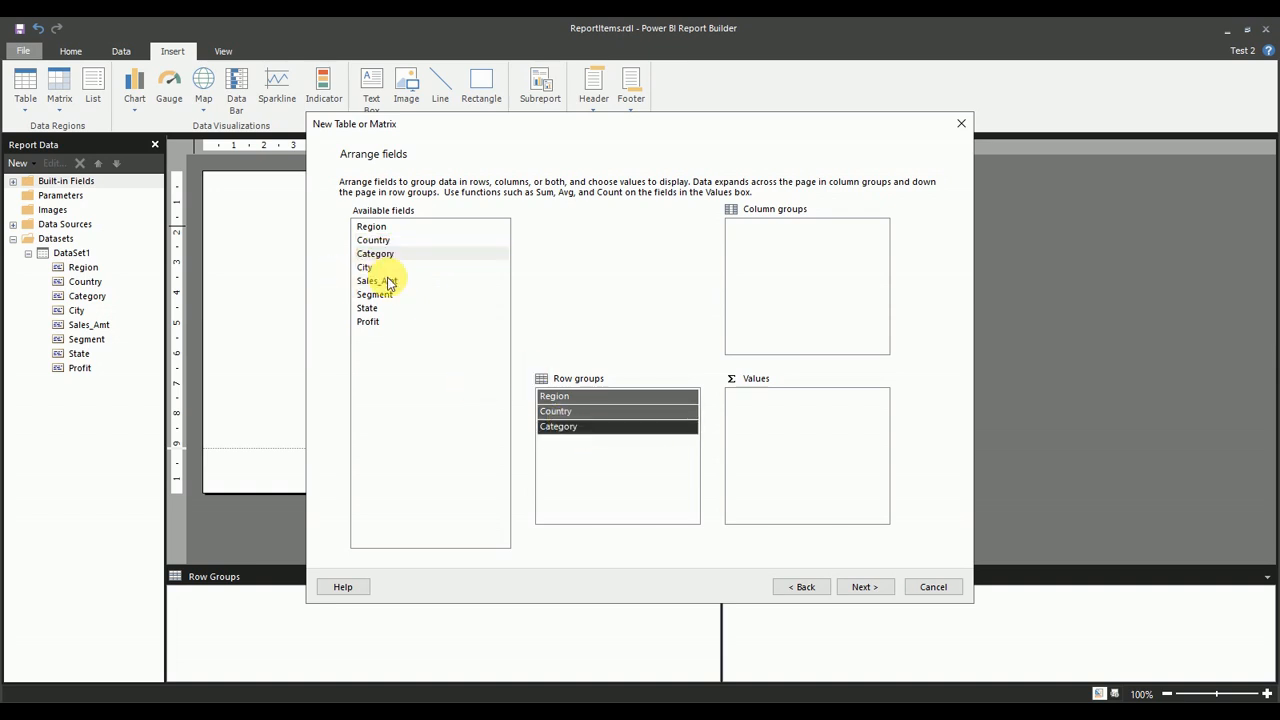
{"action": "left_click_drag", "start_coordinate": [378, 300], "coordinate": [570, 445]}
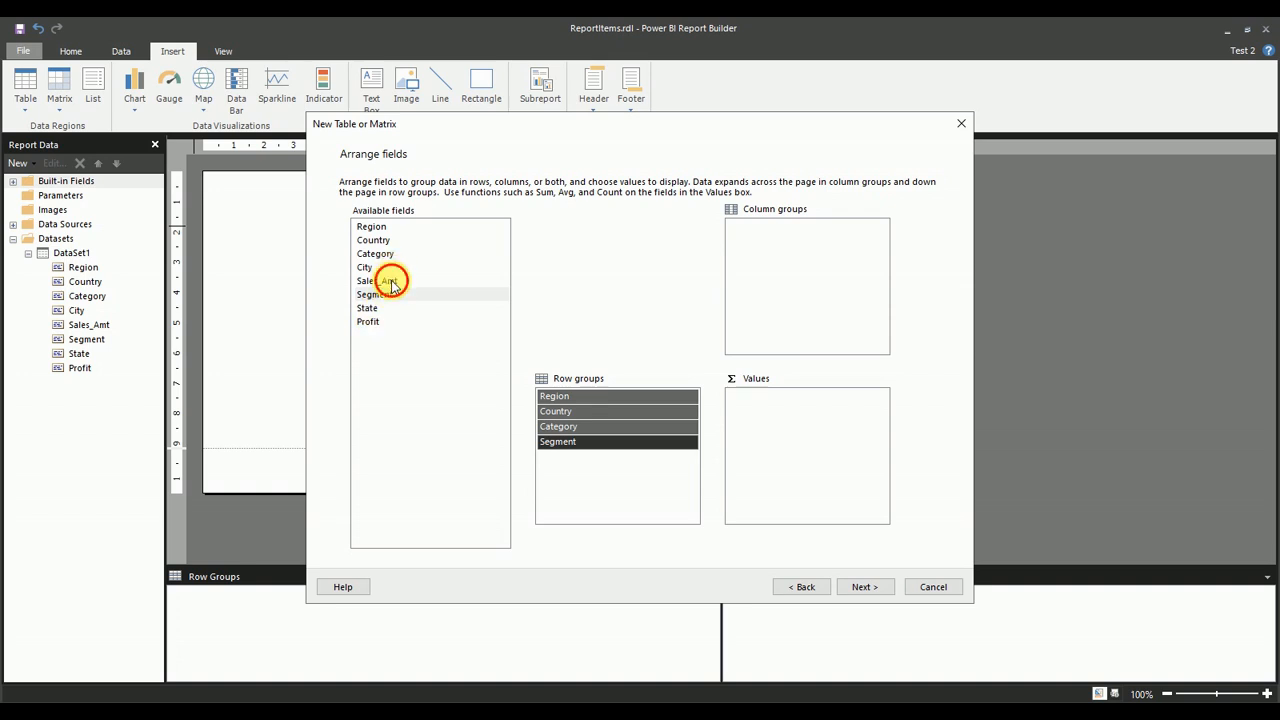
- Add Sales_Amt and Profit to the table's values, both aggregated with Sum, and proceed to the layout options
{"action": "left_click_drag", "start_coordinate": [391, 283], "coordinate": [865, 420]}
{"action": "left_click_drag", "start_coordinate": [388, 321], "coordinate": [876, 428]}
{"action": "left_click", "coordinate": [877, 397]}
{"action": "left_click", "coordinate": [888, 411]}
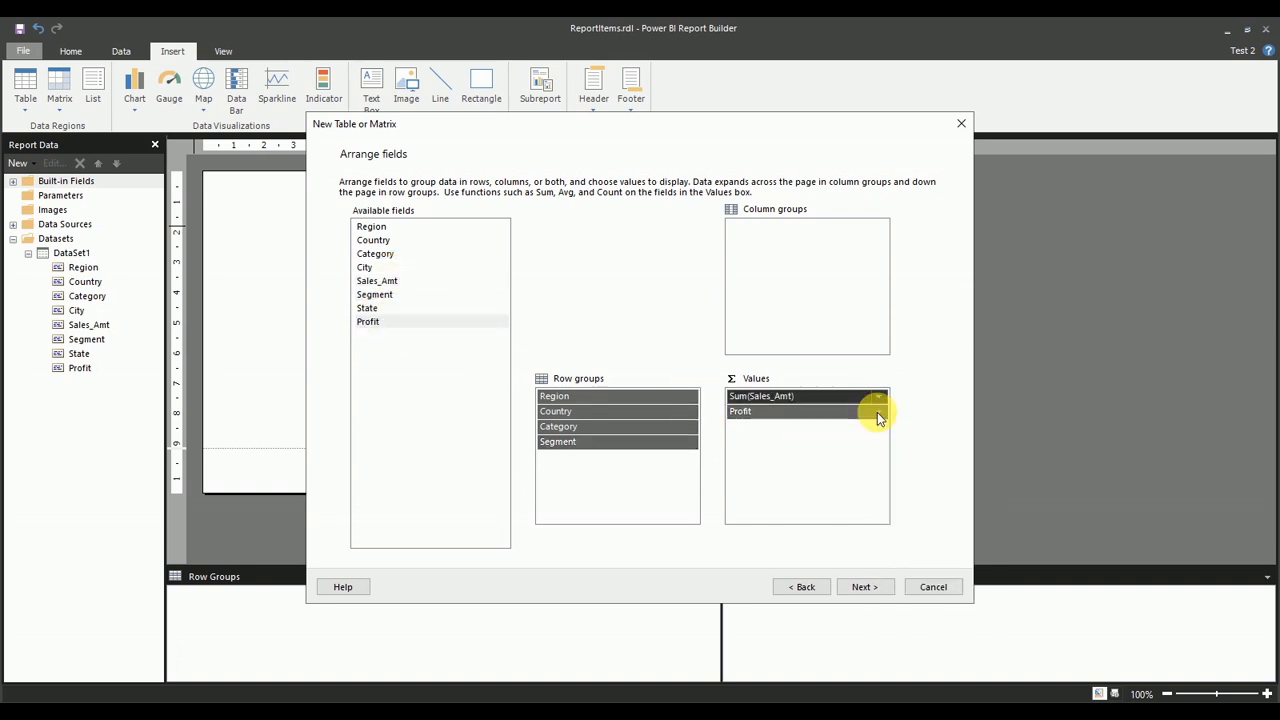
{"action": "left_click", "coordinate": [879, 413]}
{"action": "left_click", "coordinate": [917, 424]}
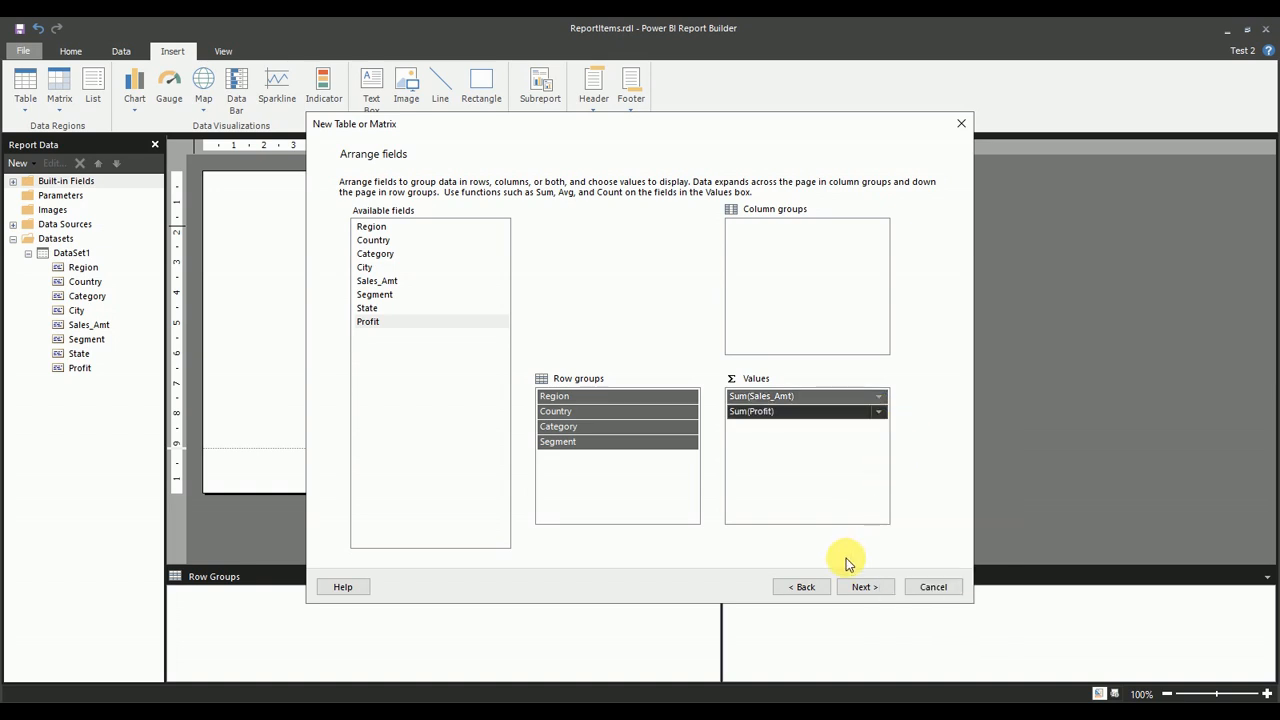
{"action": "left_click", "coordinate": [848, 588]}
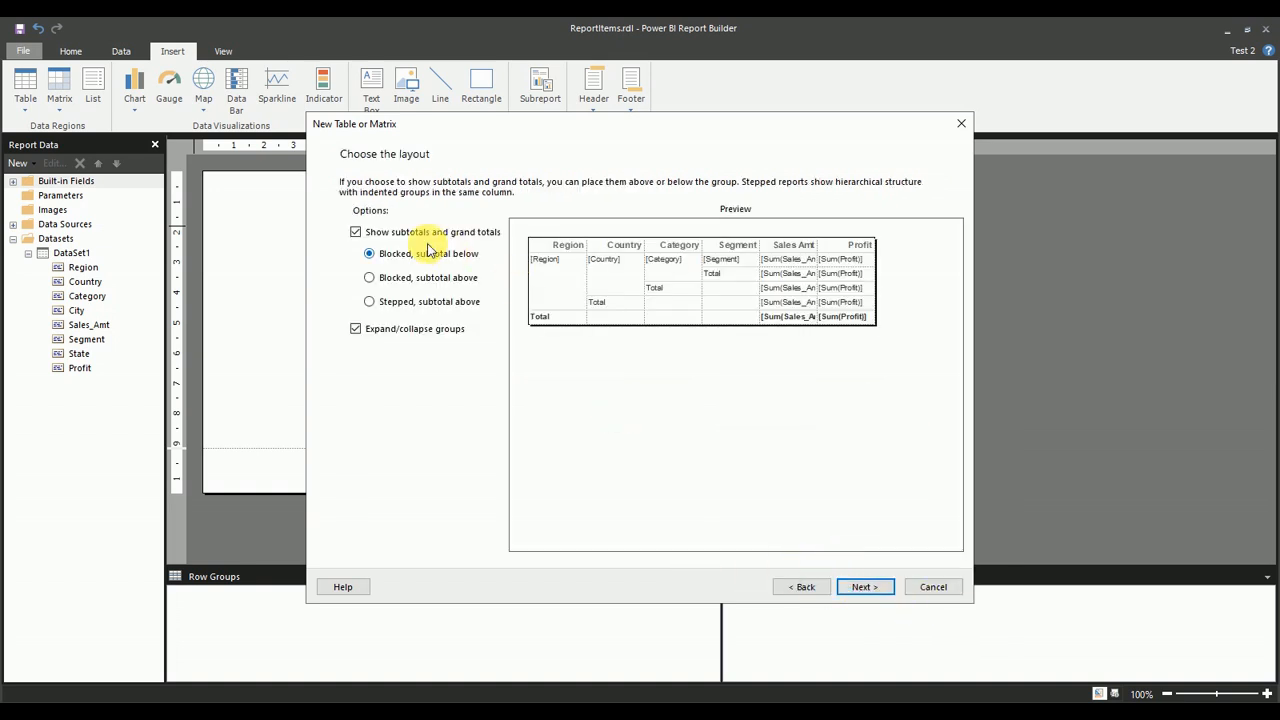
- Create the table without subtotals, grand totals or expandable groups, and move it slightly away from the report body's upper-left corner
{"action": "left_click", "coordinate": [356, 232]}
{"action": "left_click", "coordinate": [357, 328]}
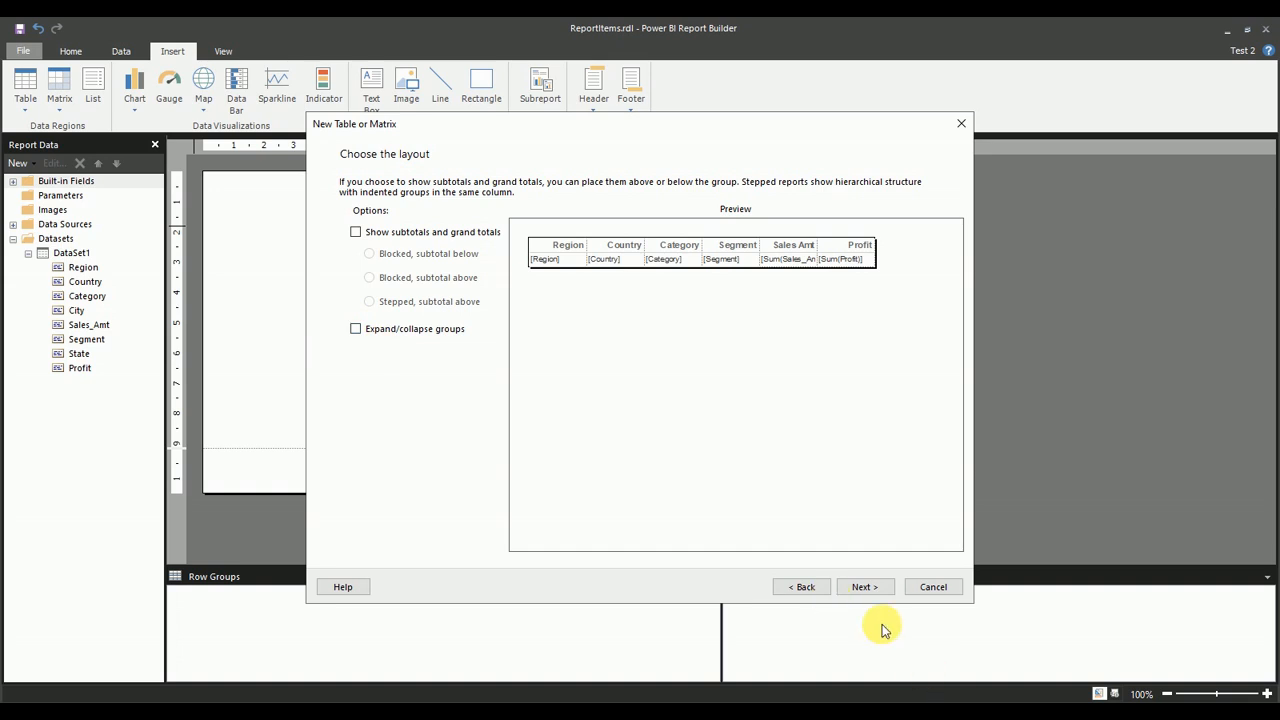
{"action": "left_click", "coordinate": [856, 594]}
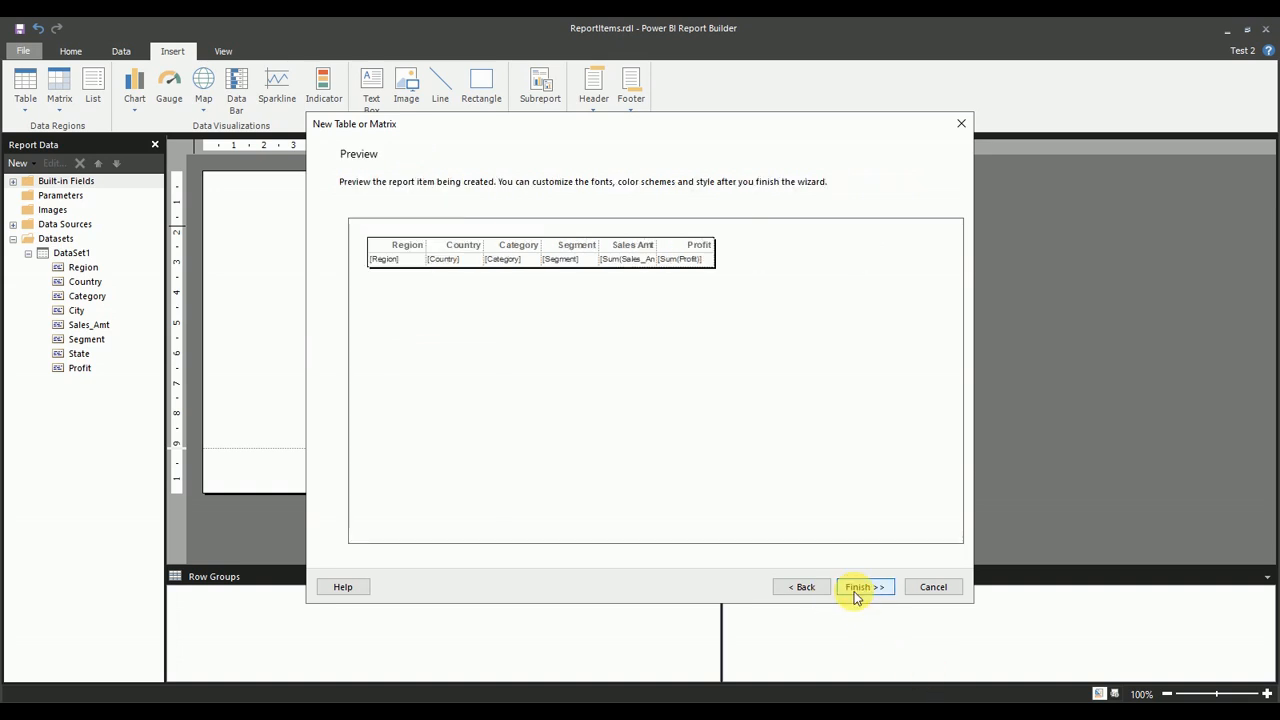
{"action": "left_click", "coordinate": [857, 588]}
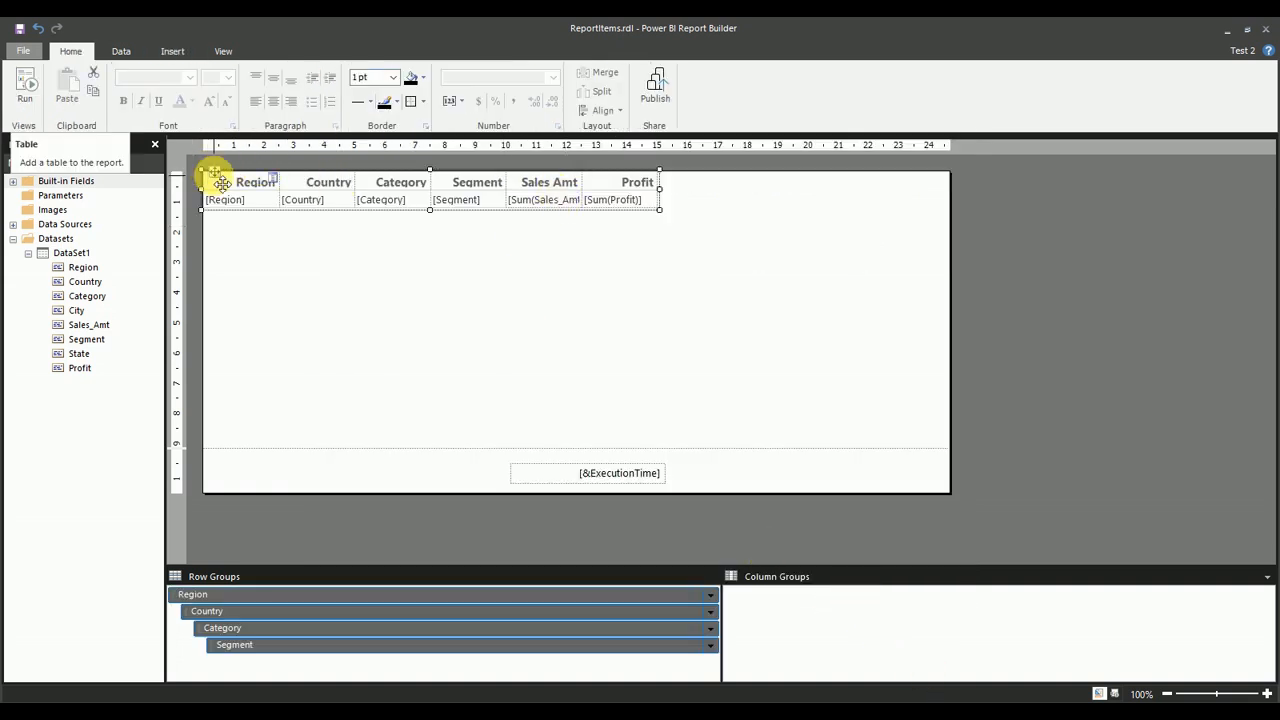
{"action": "left_click_drag", "start_coordinate": [214, 177], "coordinate": [254, 216]}
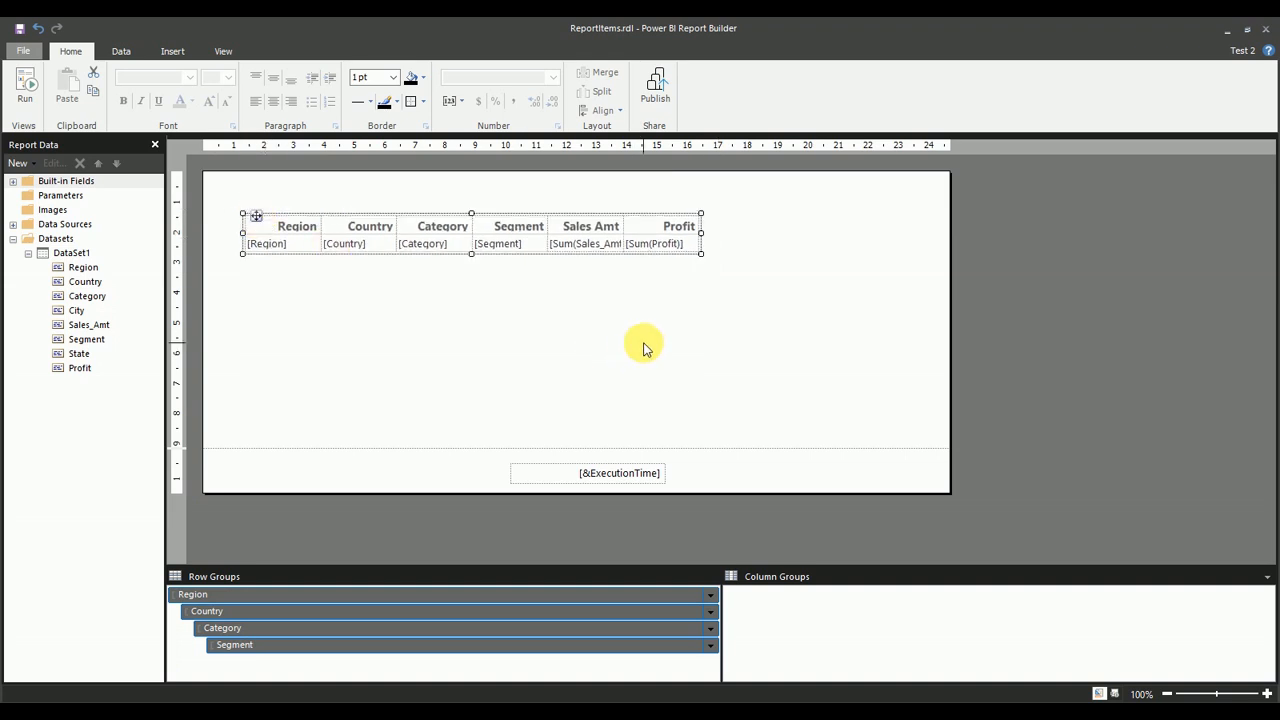
- Run the report, look through the grouped rows on its first page, and return to the design view
{"action": "left_click", "coordinate": [26, 92]}
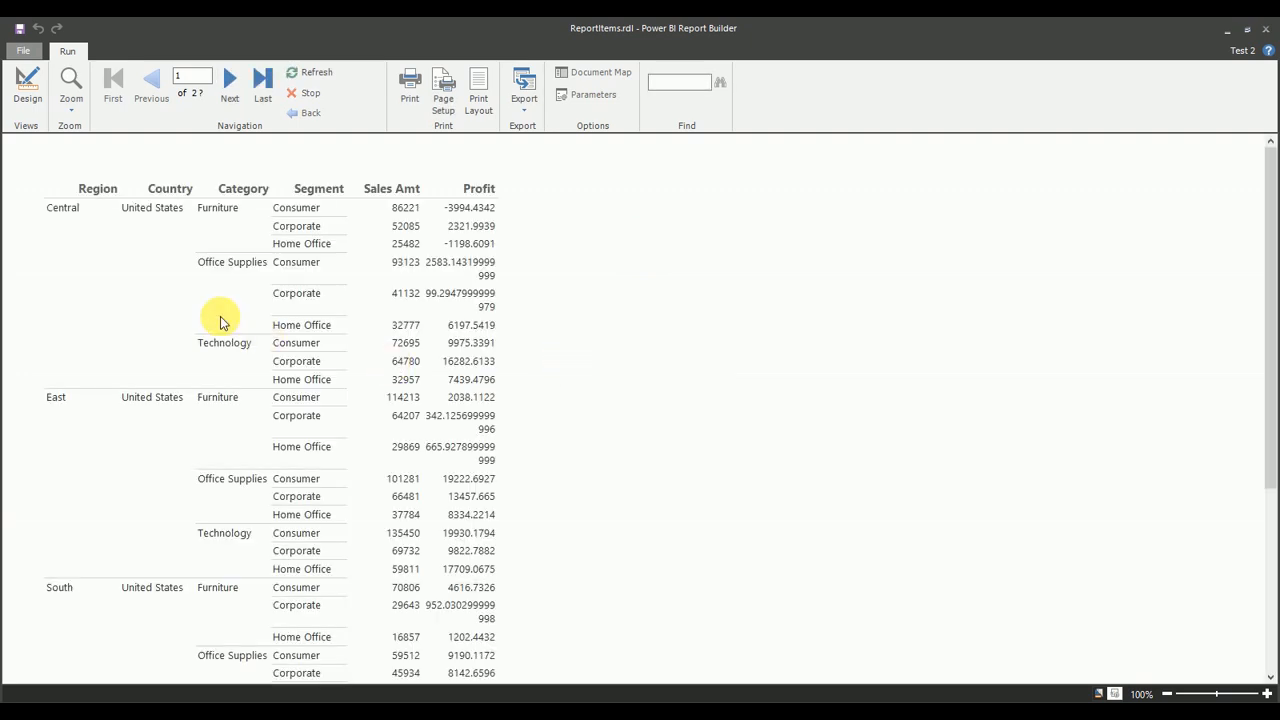
{"action": "scroll", "coordinate": [480, 380], "scroll_direction": "down", "scroll_amount": 10}
{"action": "scroll", "coordinate": [478, 383], "scroll_direction": "up", "scroll_amount": 10}
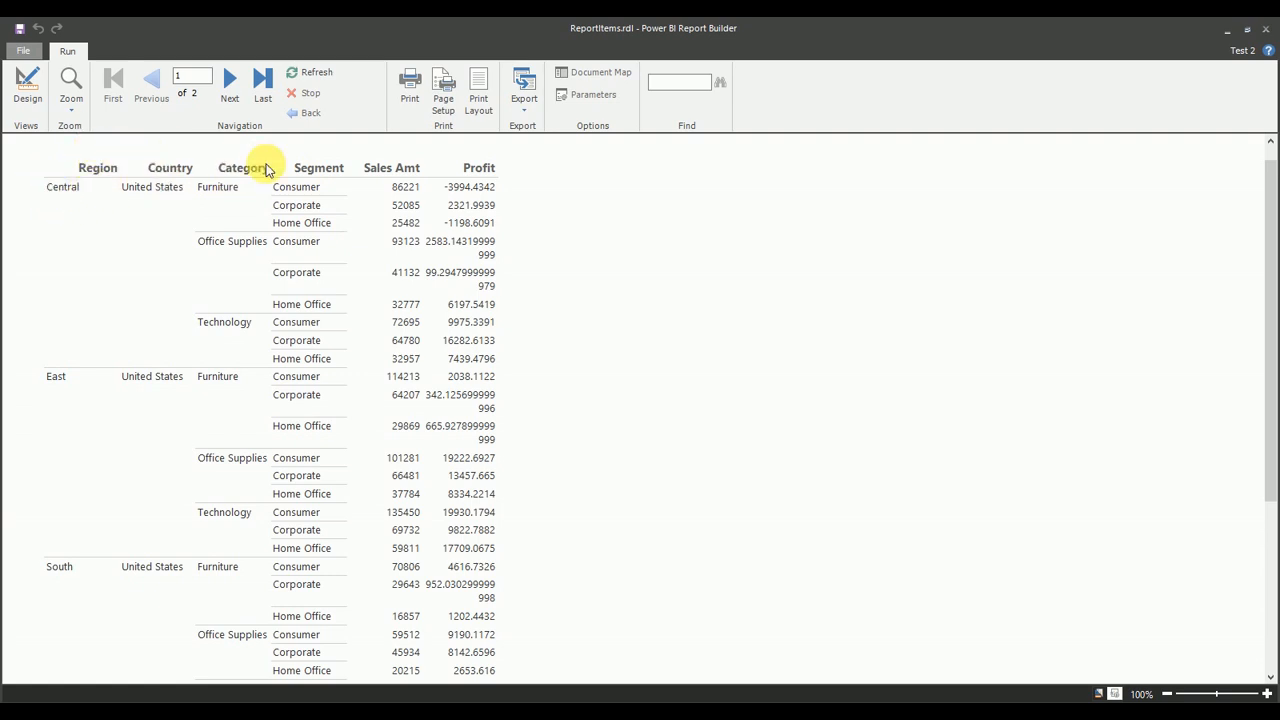
{"action": "left_click", "coordinate": [29, 108]}
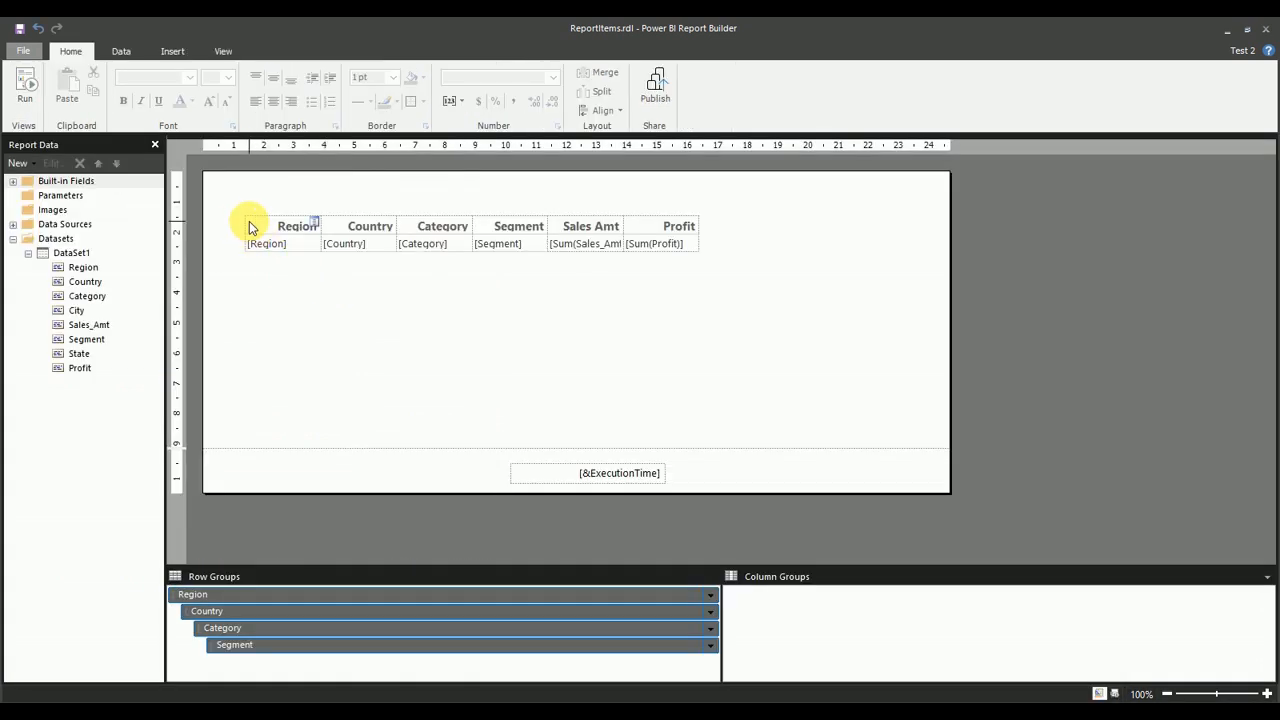
- Set the Region row group to insert a page break between each instance of the group
{"action": "left_click", "coordinate": [709, 596]}
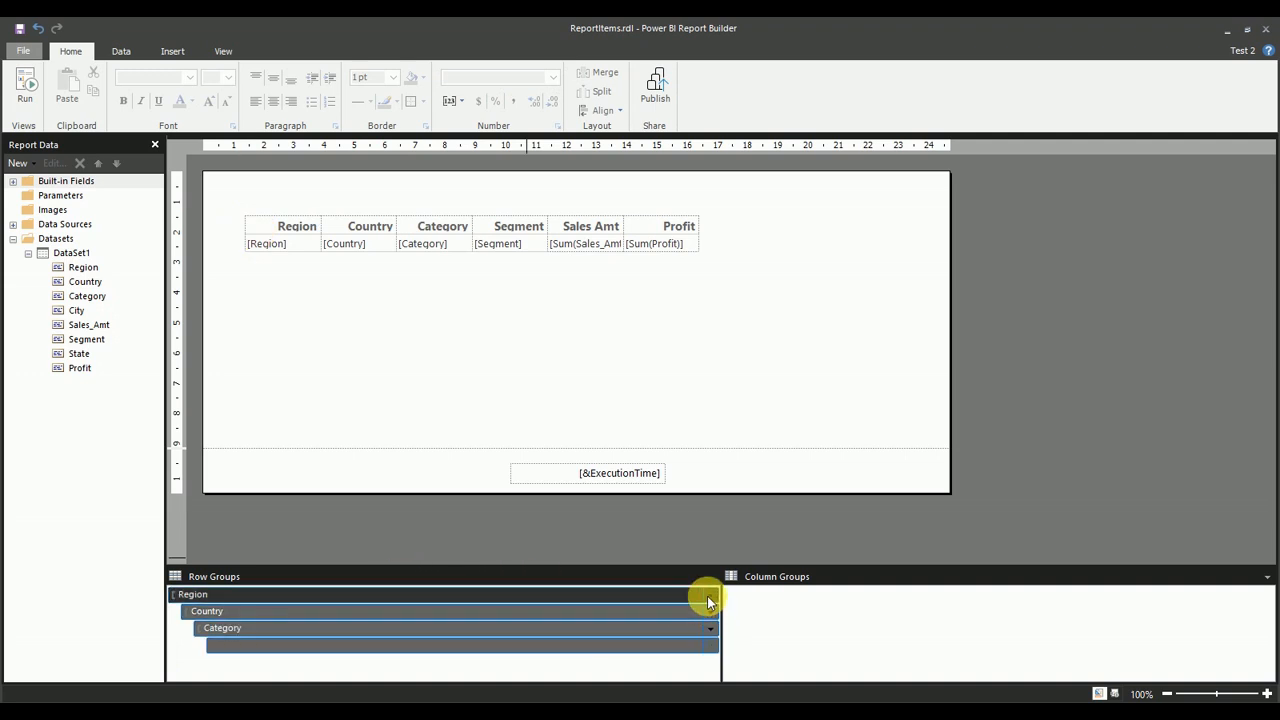
{"action": "left_click", "coordinate": [755, 676]}
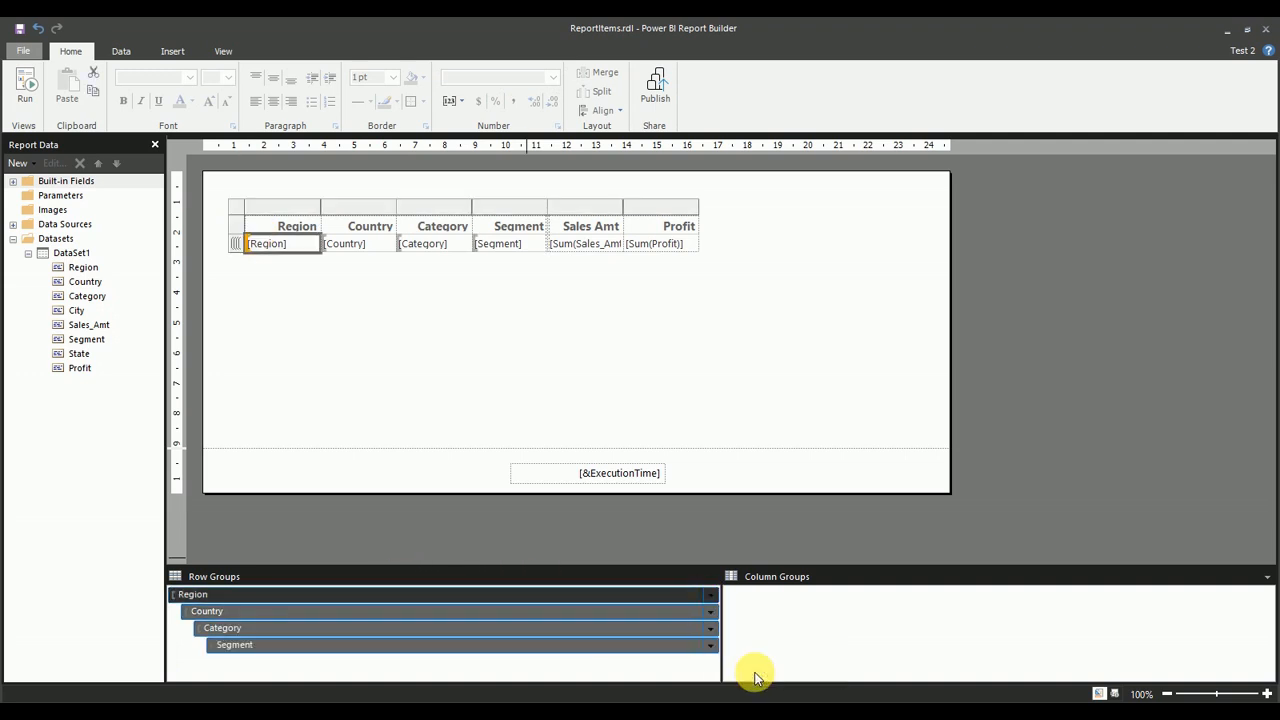
{"action": "left_click", "coordinate": [466, 231]}
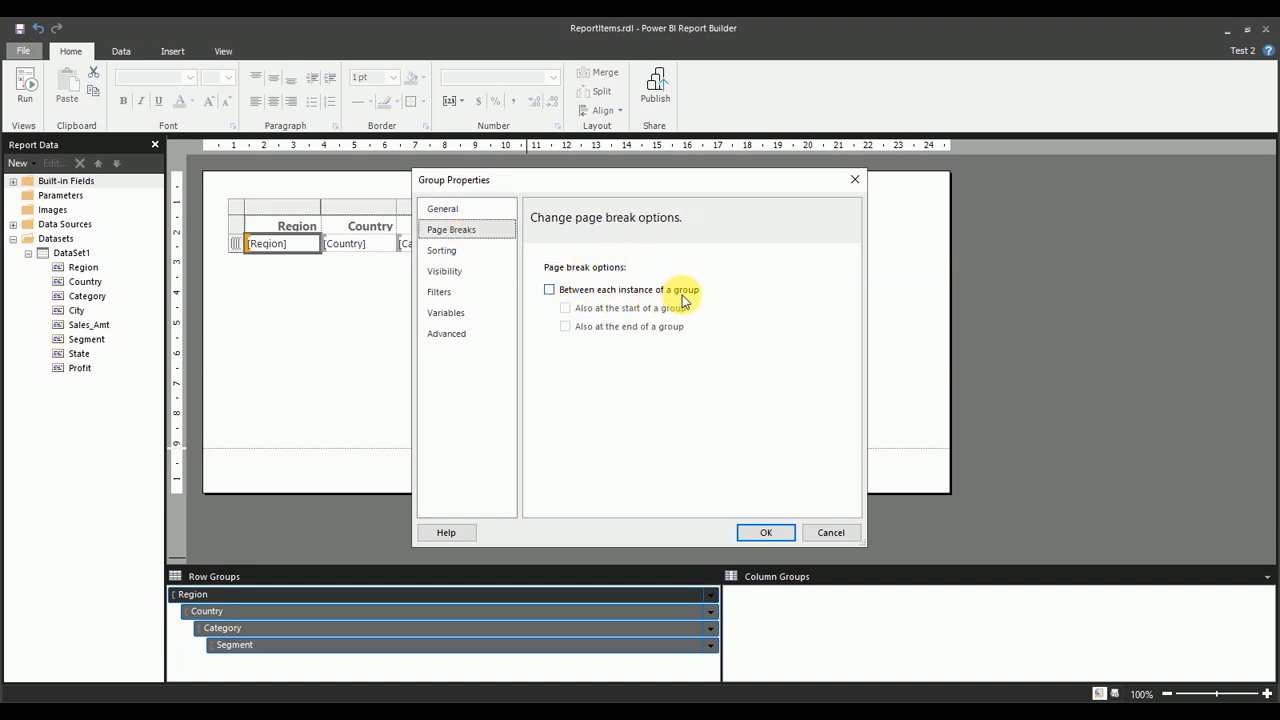
{"action": "left_click", "coordinate": [549, 291]}
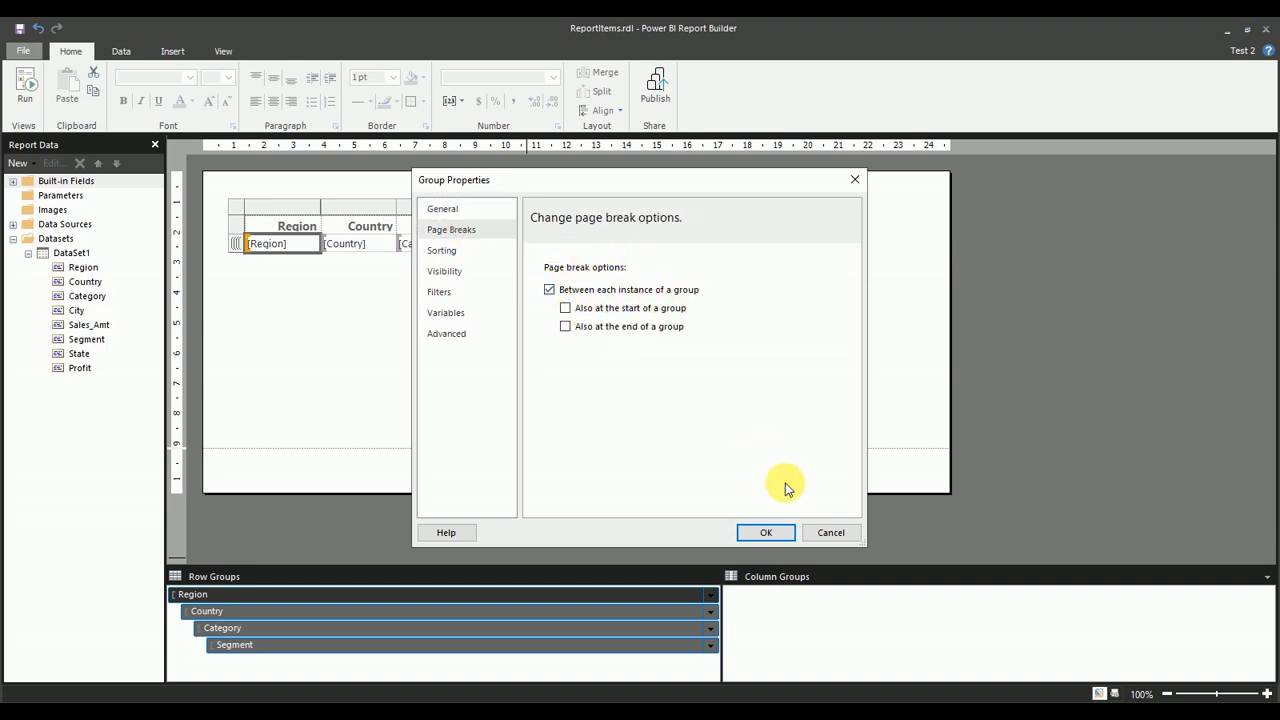
{"action": "left_click", "coordinate": [762, 532]}
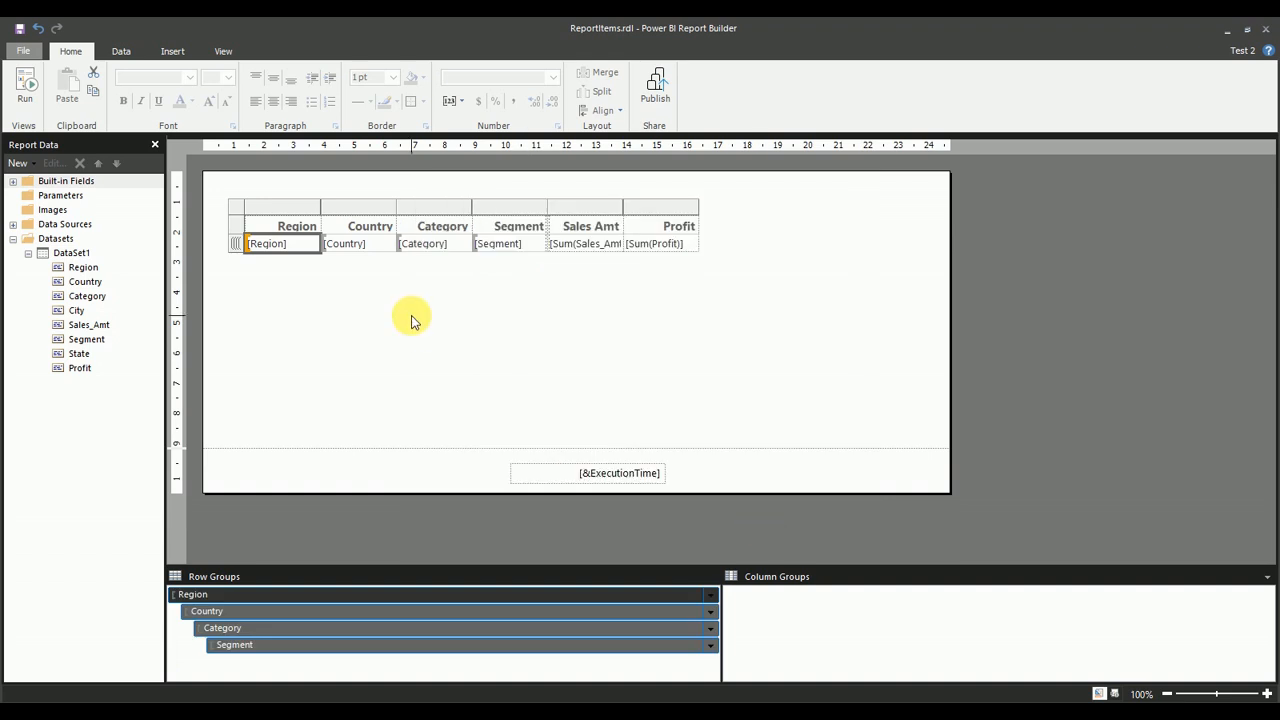
- Run the report, check the column headers on its second page, and return to the design view
{"action": "left_click", "coordinate": [25, 88]}
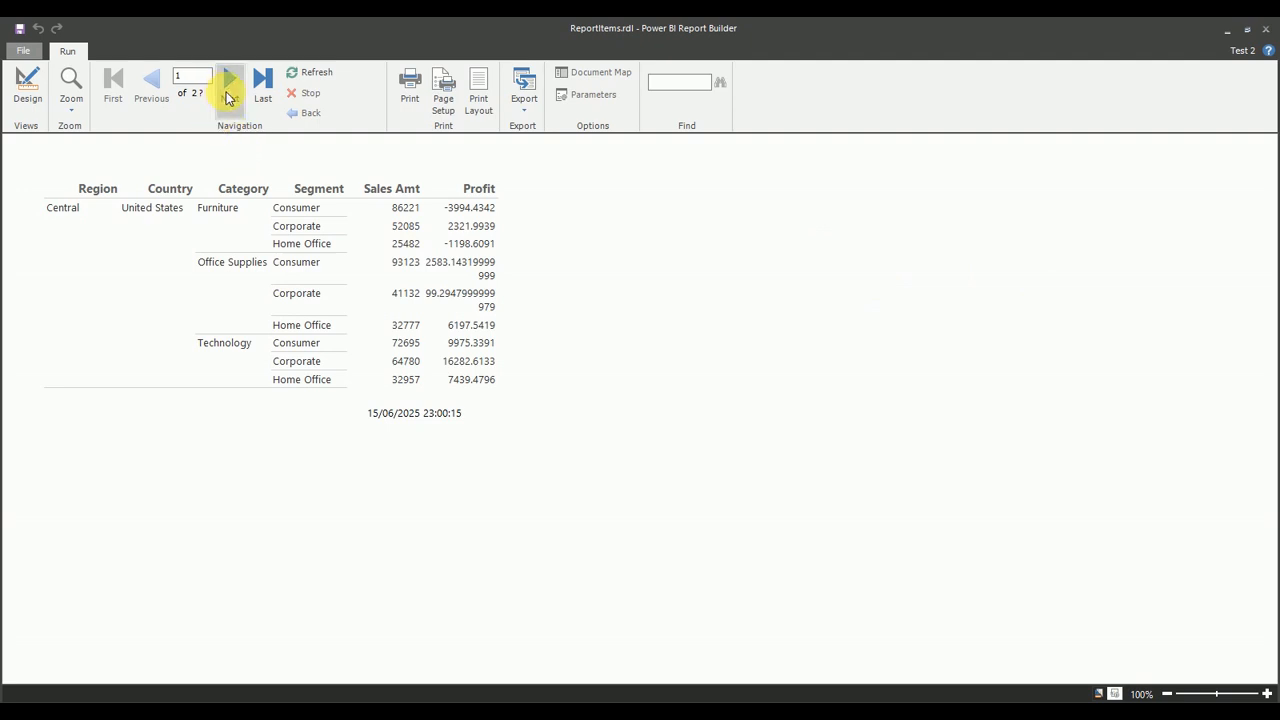
{"action": "left_click", "coordinate": [228, 97]}
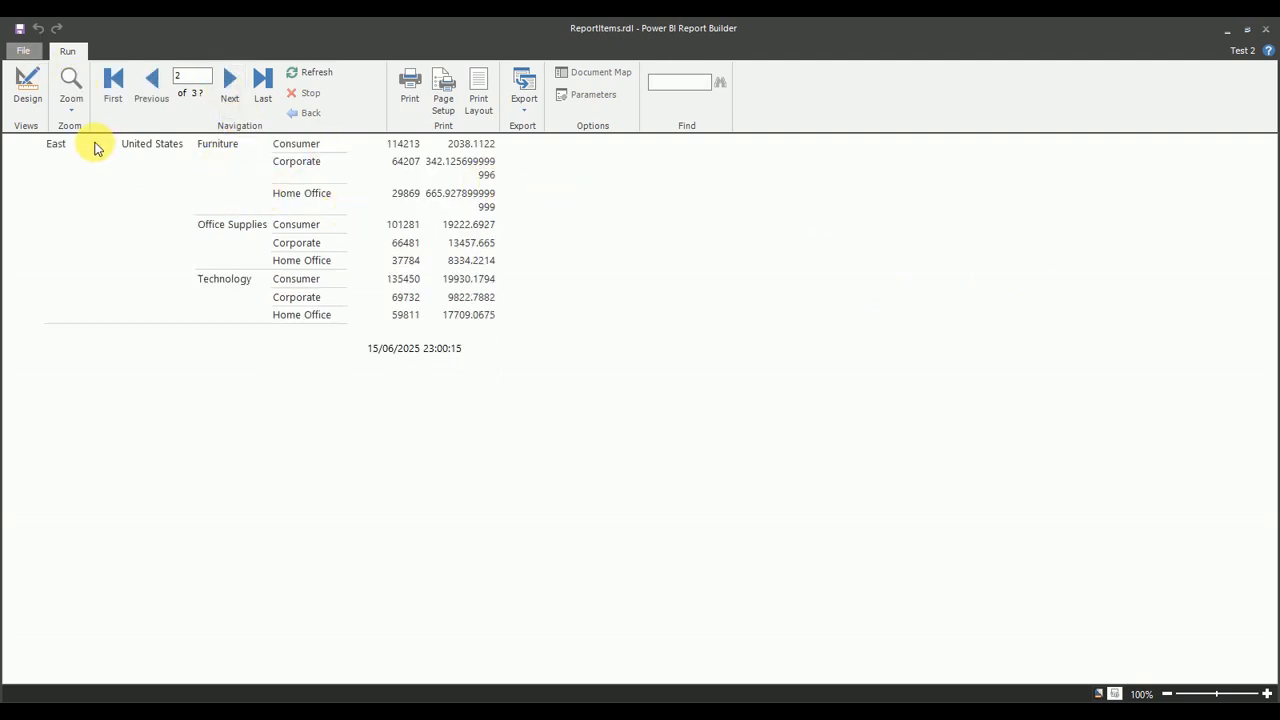
{"action": "left_click", "coordinate": [36, 106]}
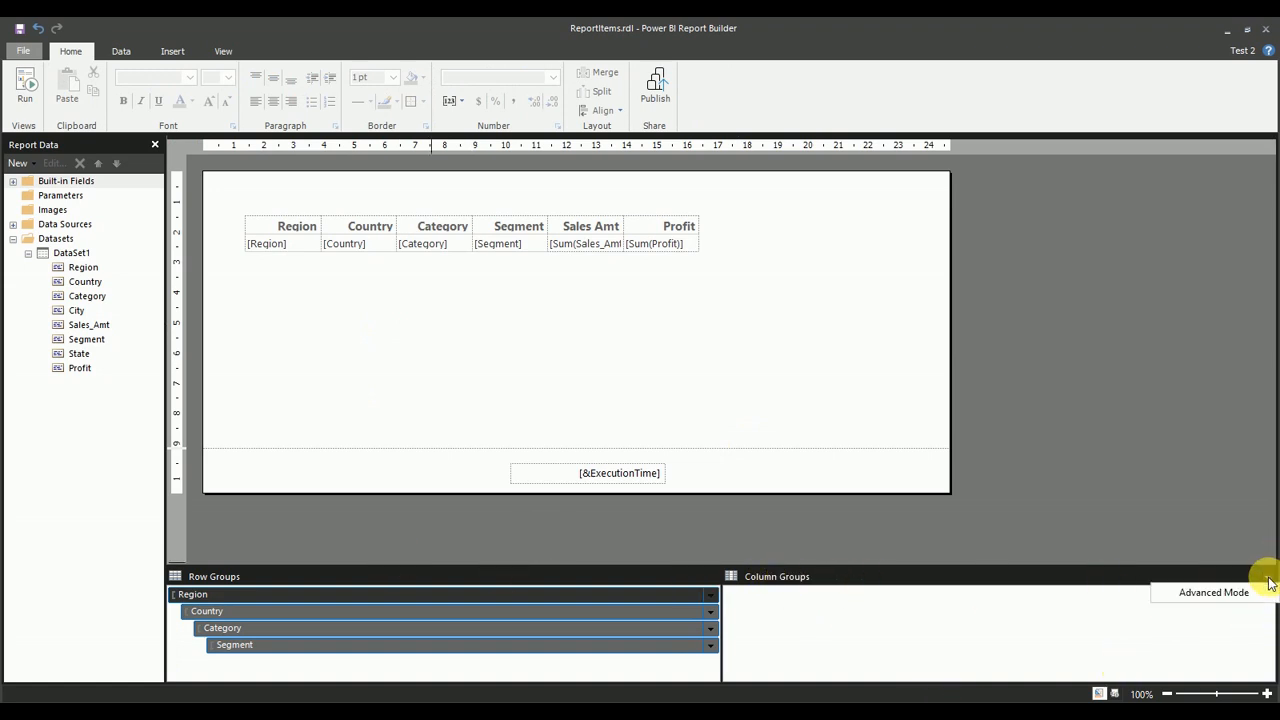
- Enable Advanced Mode for the row and column groups and display the report item properties
{"action": "left_click", "coordinate": [1214, 593]}
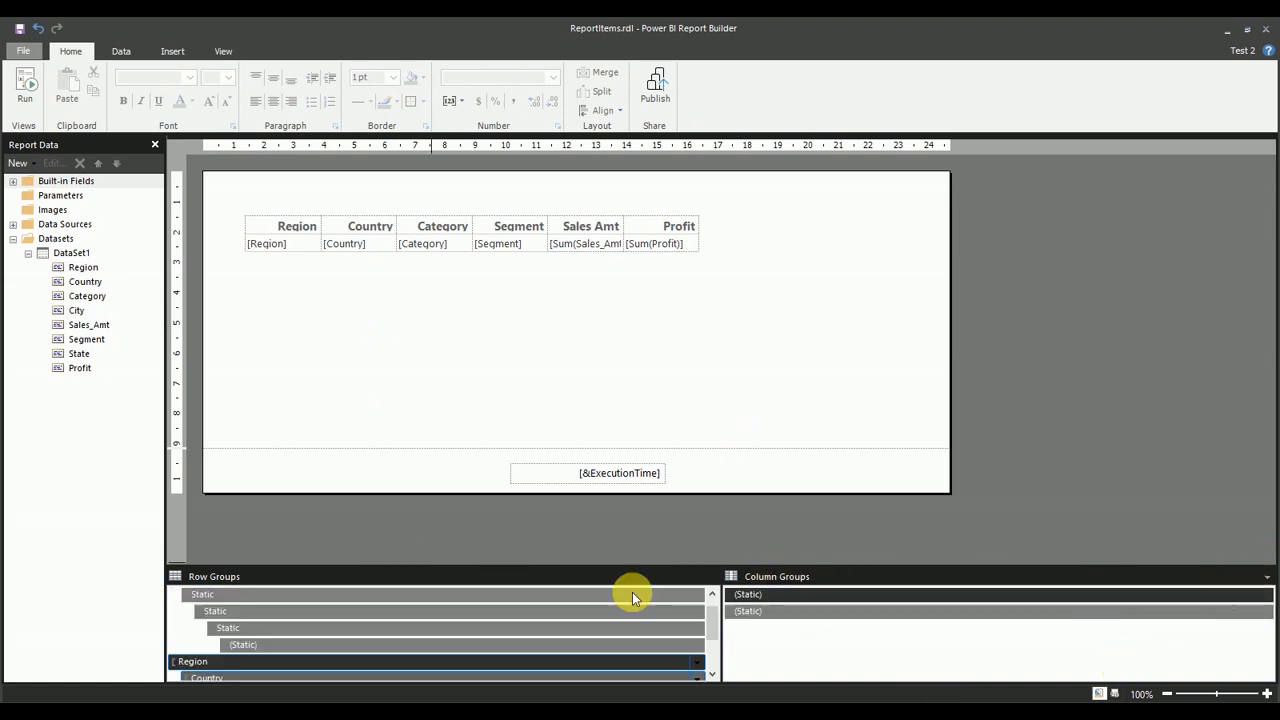
{"action": "left_click", "coordinate": [412, 592]}
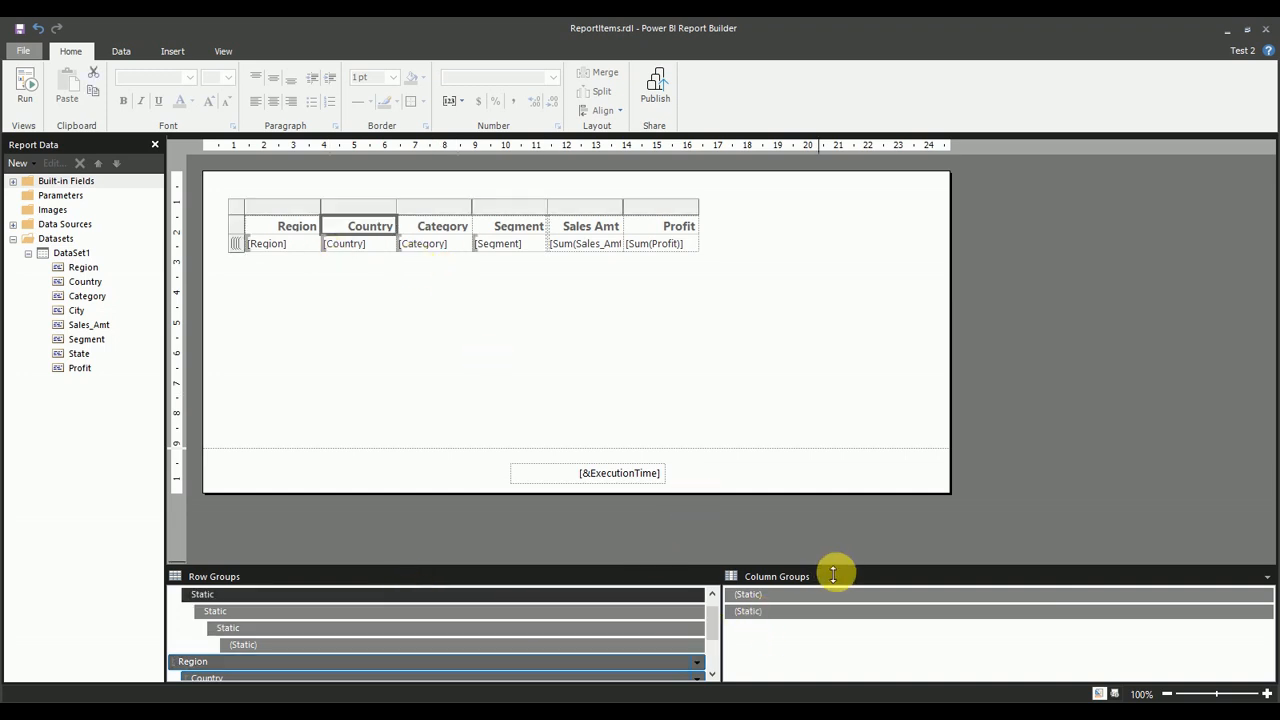
{"action": "left_click", "coordinate": [223, 51]}
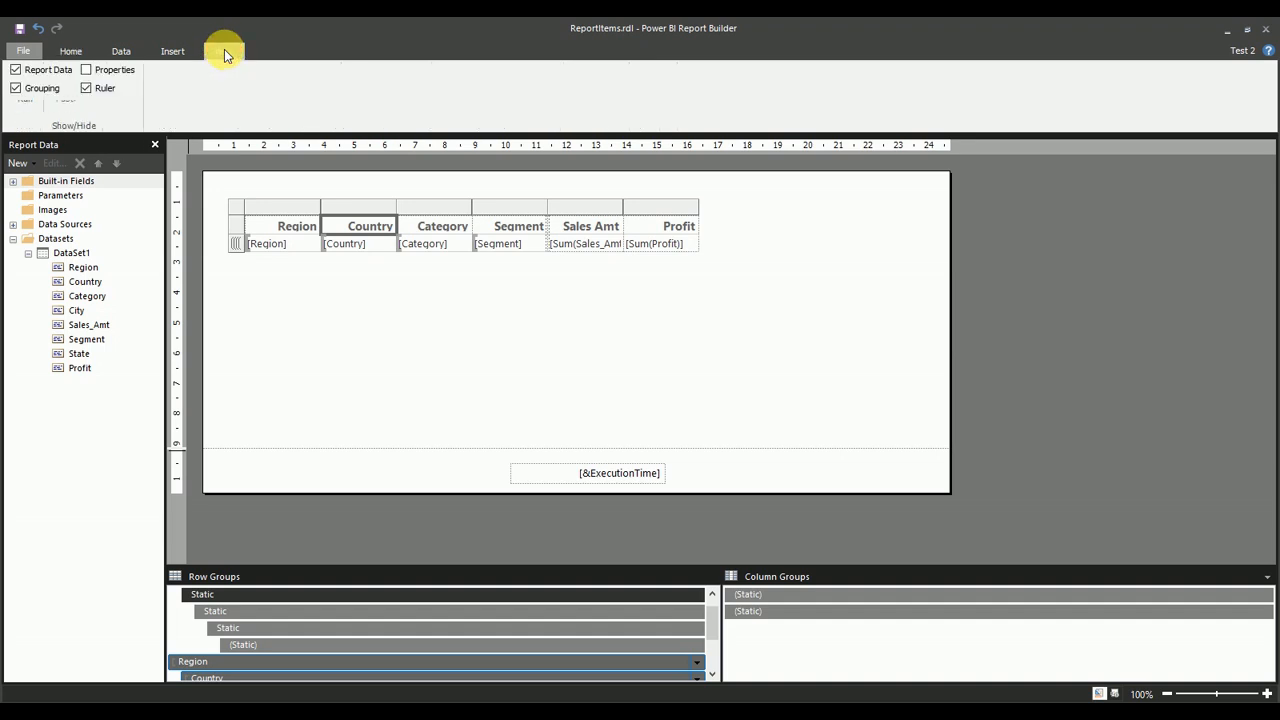
{"action": "left_click", "coordinate": [116, 66]}
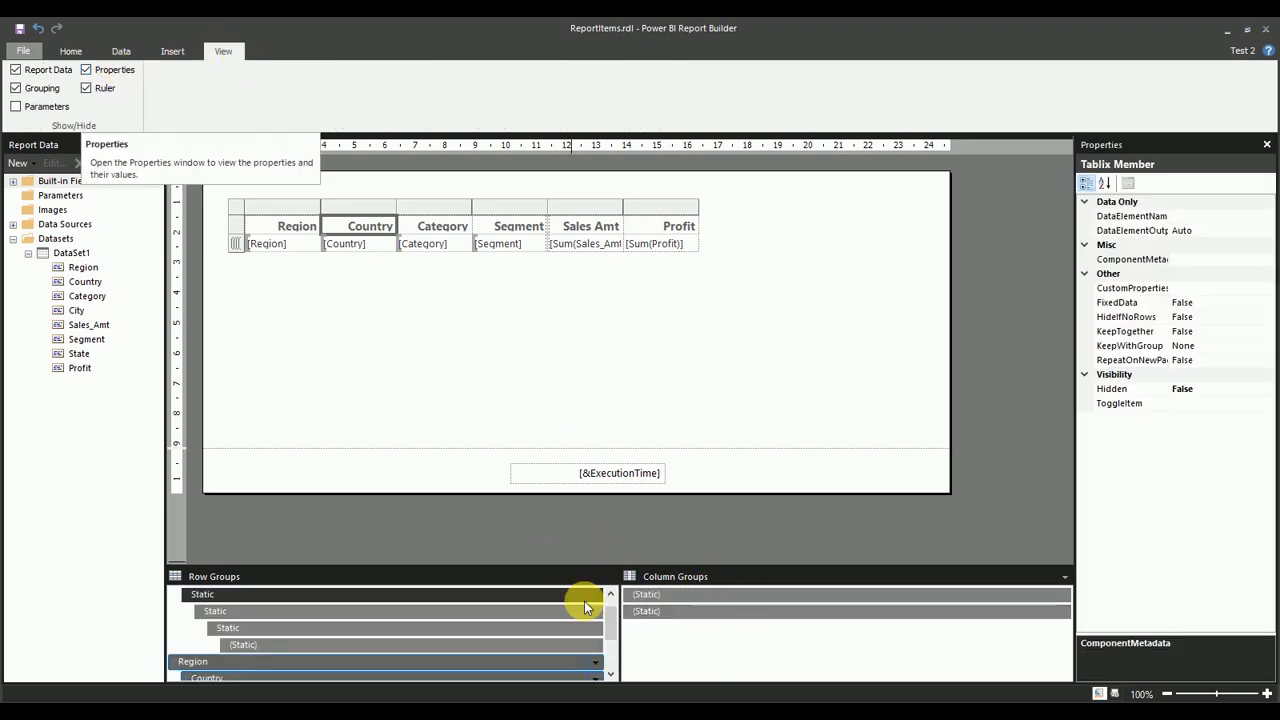
- For the topmost static row group member, set RepeatOnNewPage to True and KeepWithGroup to After
{"action": "scroll", "coordinate": [585, 607], "scroll_direction": "up", "scroll_amount": 1}
{"action": "left_click", "coordinate": [399, 600]}
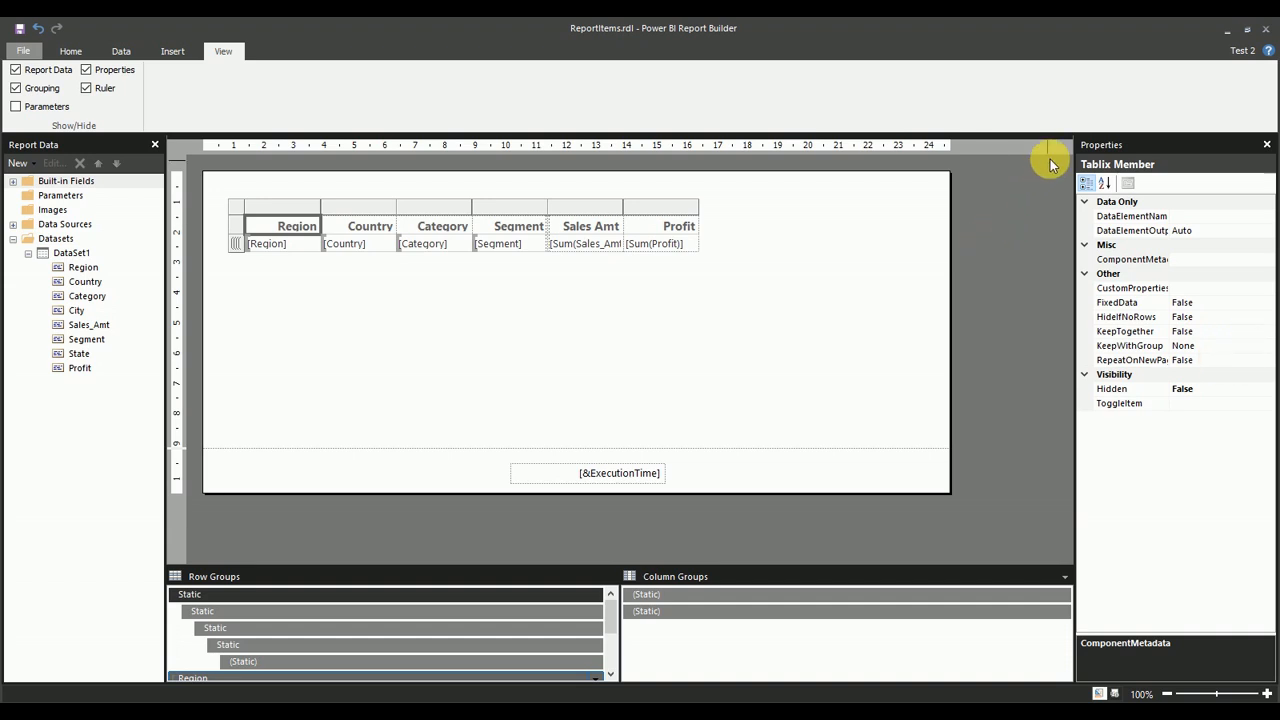
{"action": "left_click_drag", "start_coordinate": [1075, 162], "coordinate": [1016, 164]}
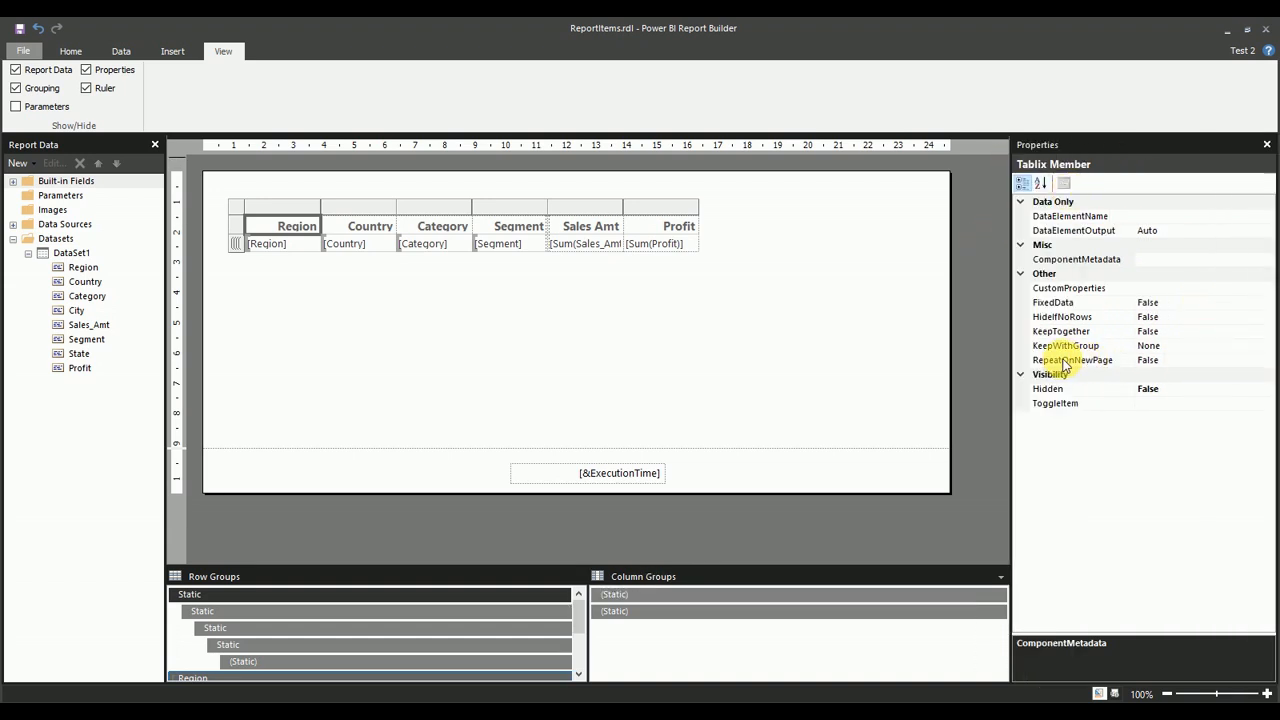
{"action": "left_click", "coordinate": [1234, 362]}
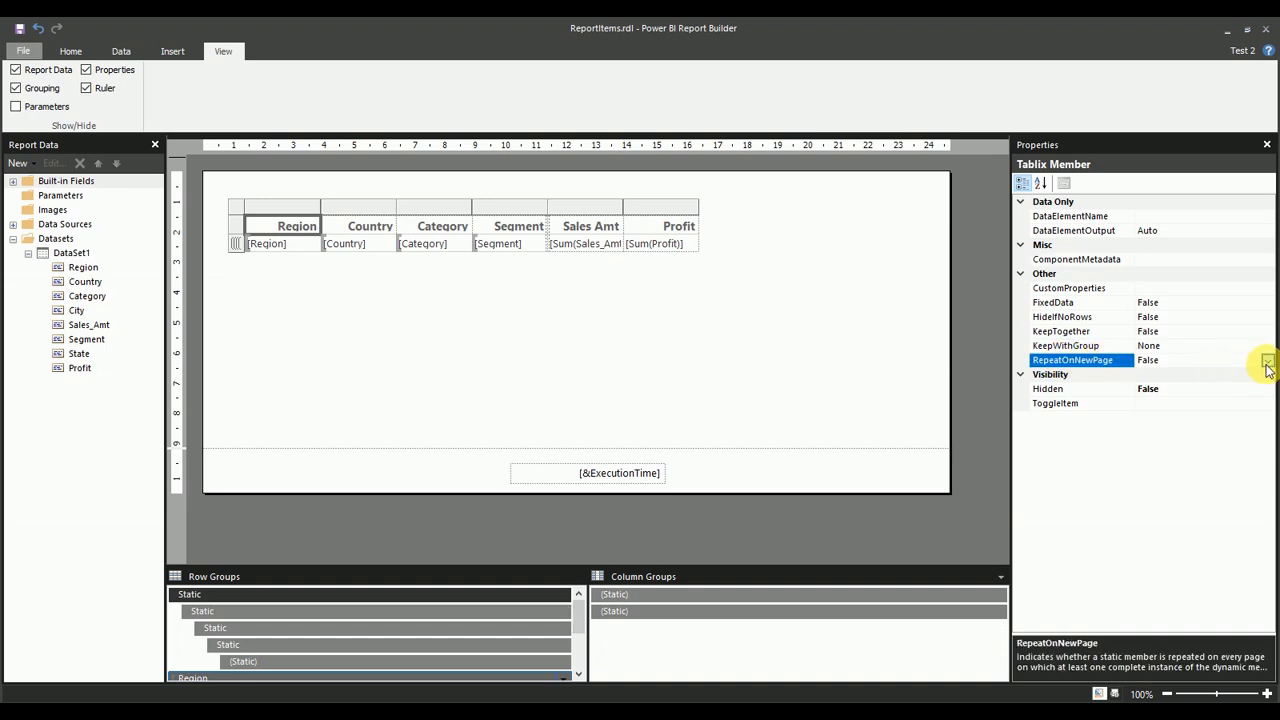
{"action": "left_click", "coordinate": [1267, 368]}
{"action": "left_click", "coordinate": [1200, 375]}
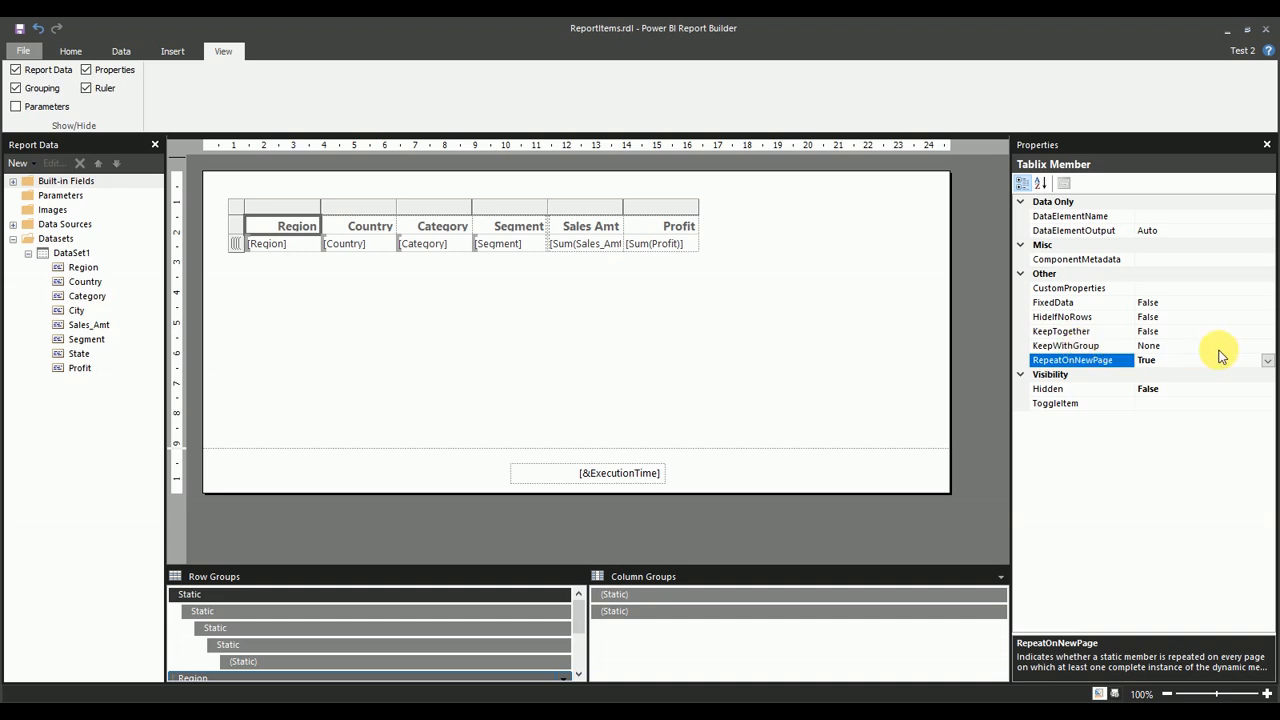
{"action": "left_click", "coordinate": [1262, 348]}
{"action": "left_click", "coordinate": [1266, 348]}
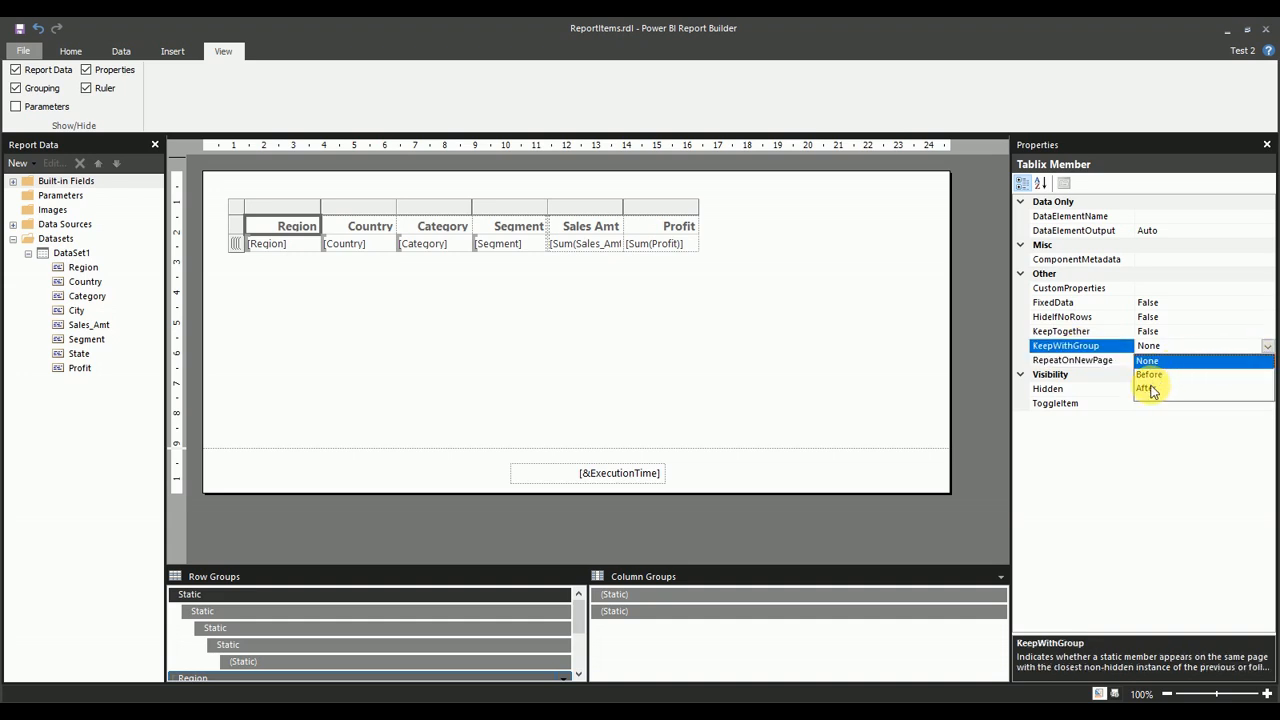
{"action": "left_click", "coordinate": [1148, 389]}
- Set KeepTogether to True for the topmost static row group member
{"action": "left_click", "coordinate": [1196, 333]}
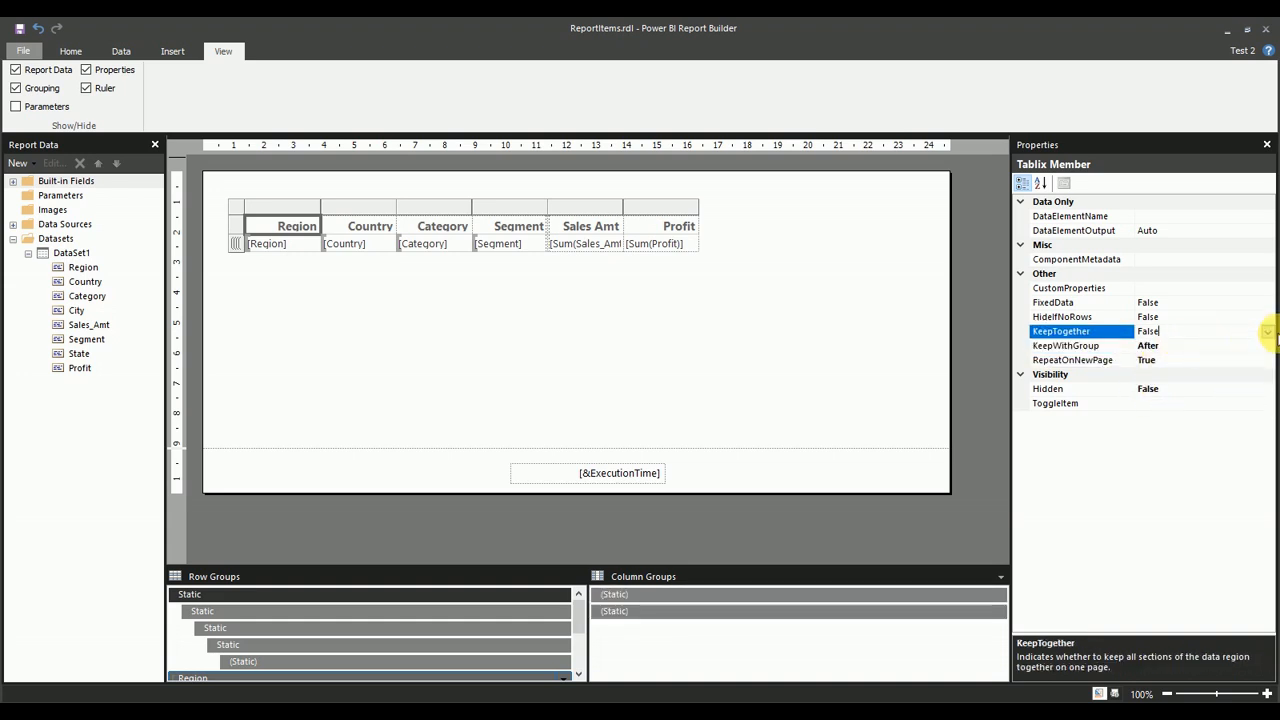
{"action": "left_click", "coordinate": [1266, 333]}
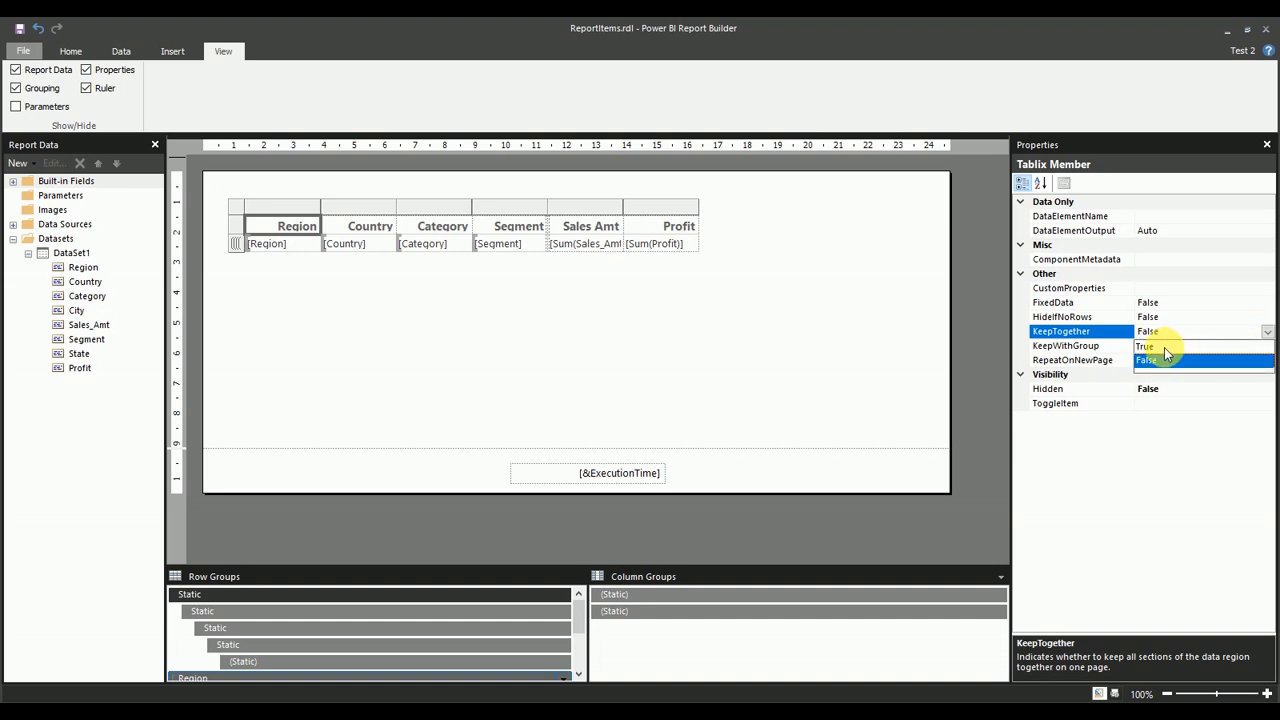
{"action": "left_click", "coordinate": [1165, 355]}
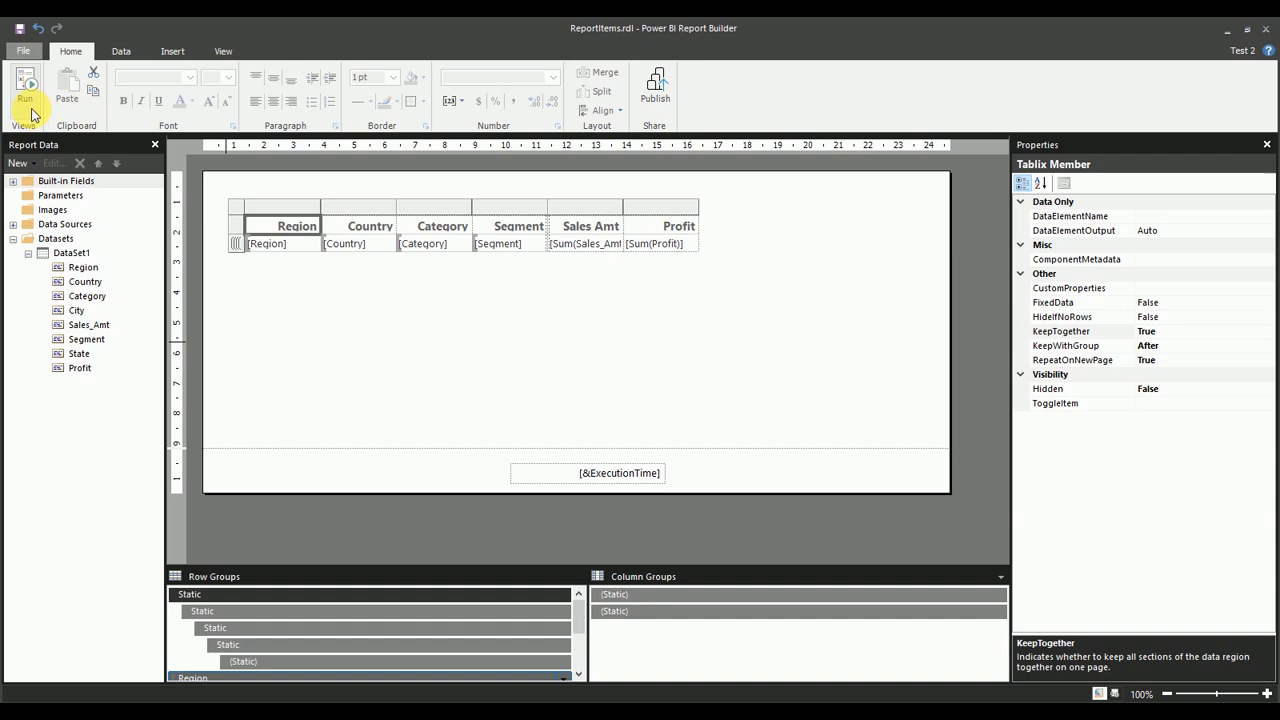
- Run the report, page through the regions to check the repeated column headers, and return to the design view
{"action": "left_click", "coordinate": [27, 95]}
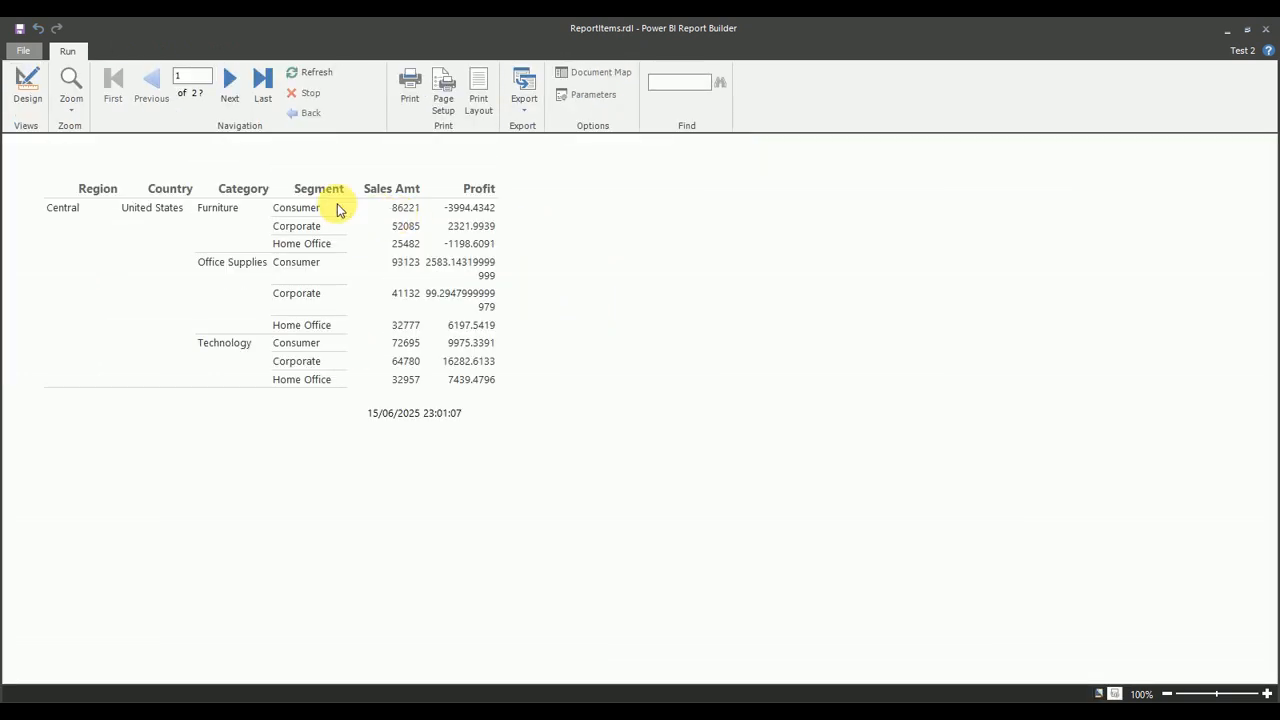
{"action": "left_click", "coordinate": [229, 100]}
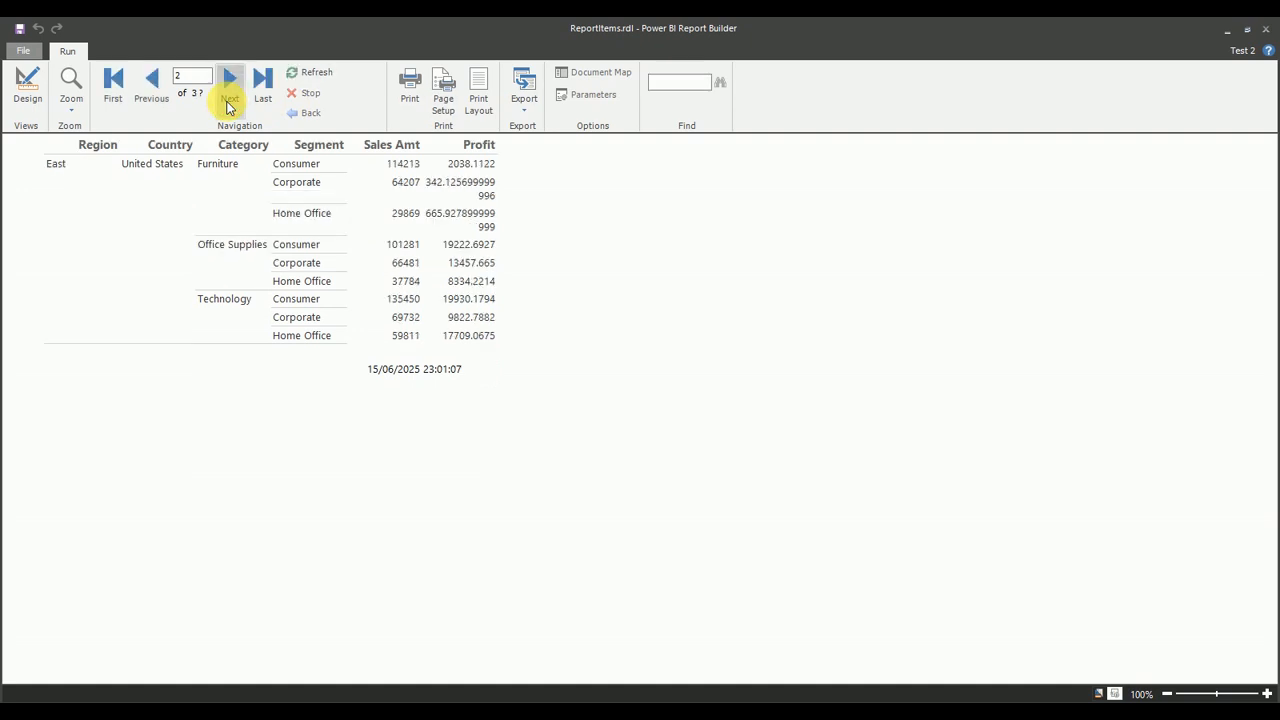
{"action": "left_click", "coordinate": [228, 100]}
{"action": "left_click", "coordinate": [228, 100]}
{"action": "left_click", "coordinate": [28, 106]}
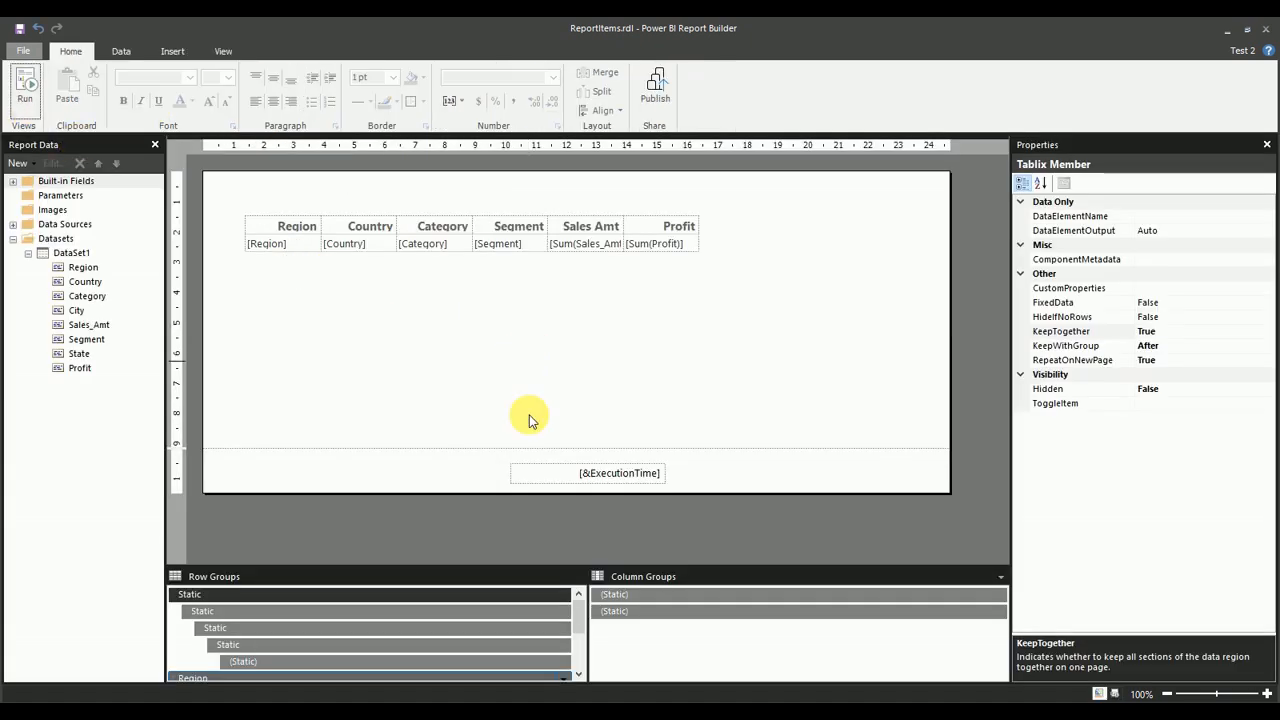
- Add a page header to the report
{"action": "right_click", "coordinate": [814, 300]}
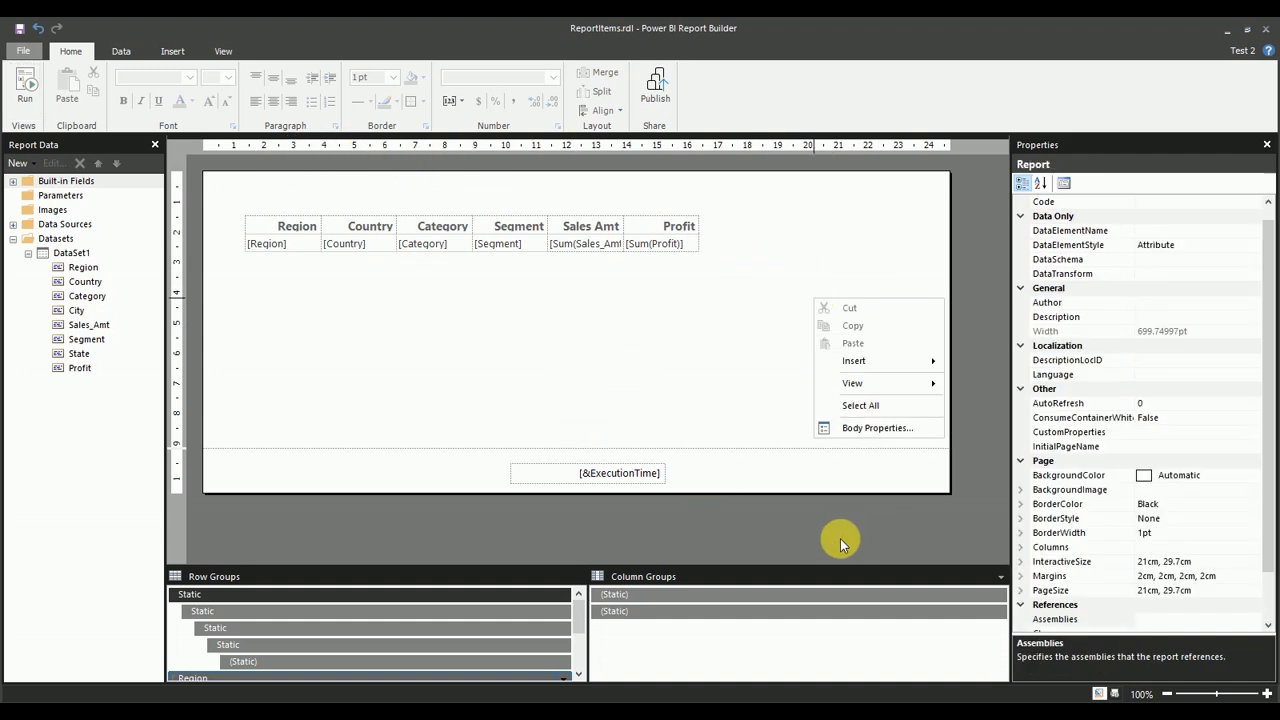
{"action": "right_click", "coordinate": [831, 503]}
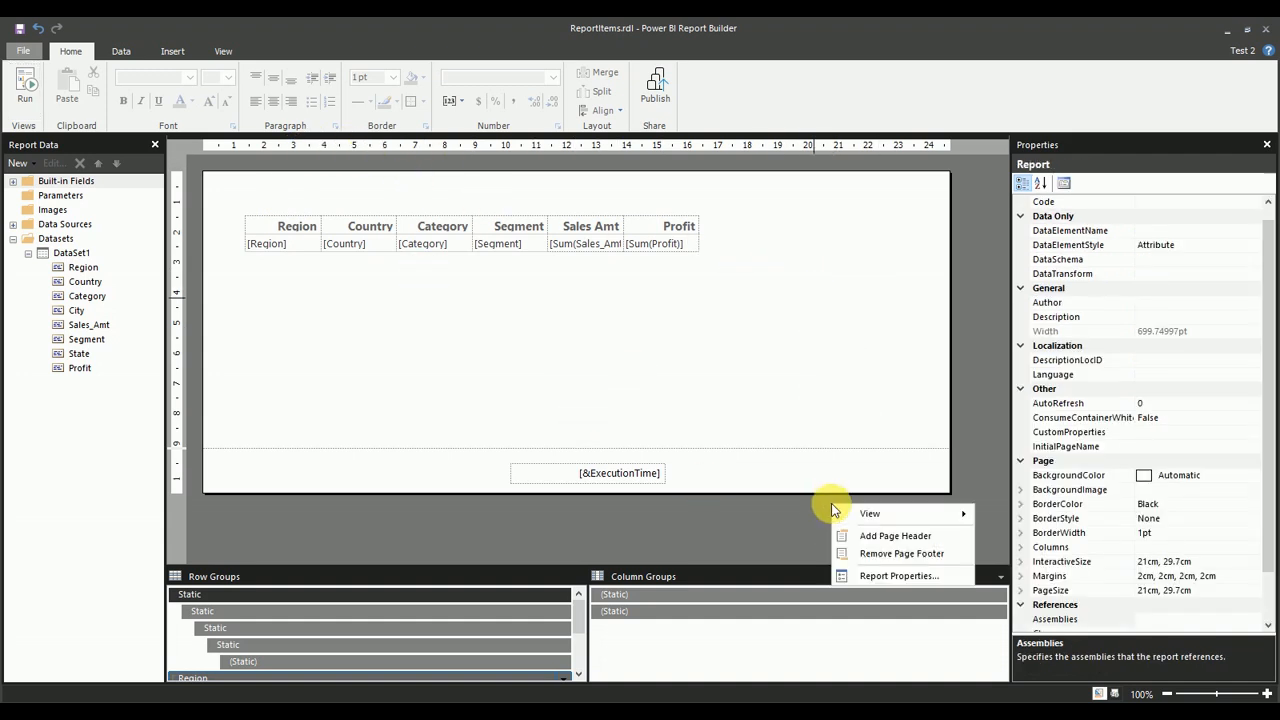
{"action": "left_click", "coordinate": [881, 537]}
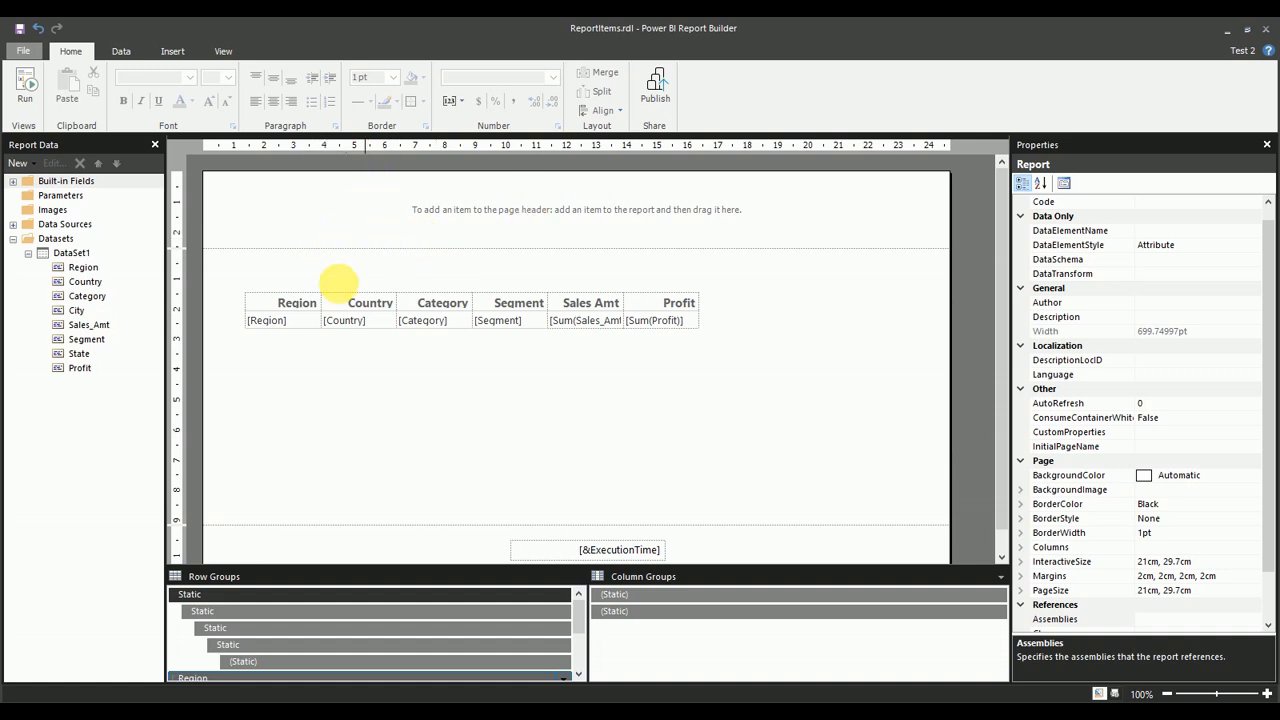
- Draw an empty text box about 15 cm wide and 1 cm high in the middle of the page header
{"action": "left_click", "coordinate": [172, 51]}
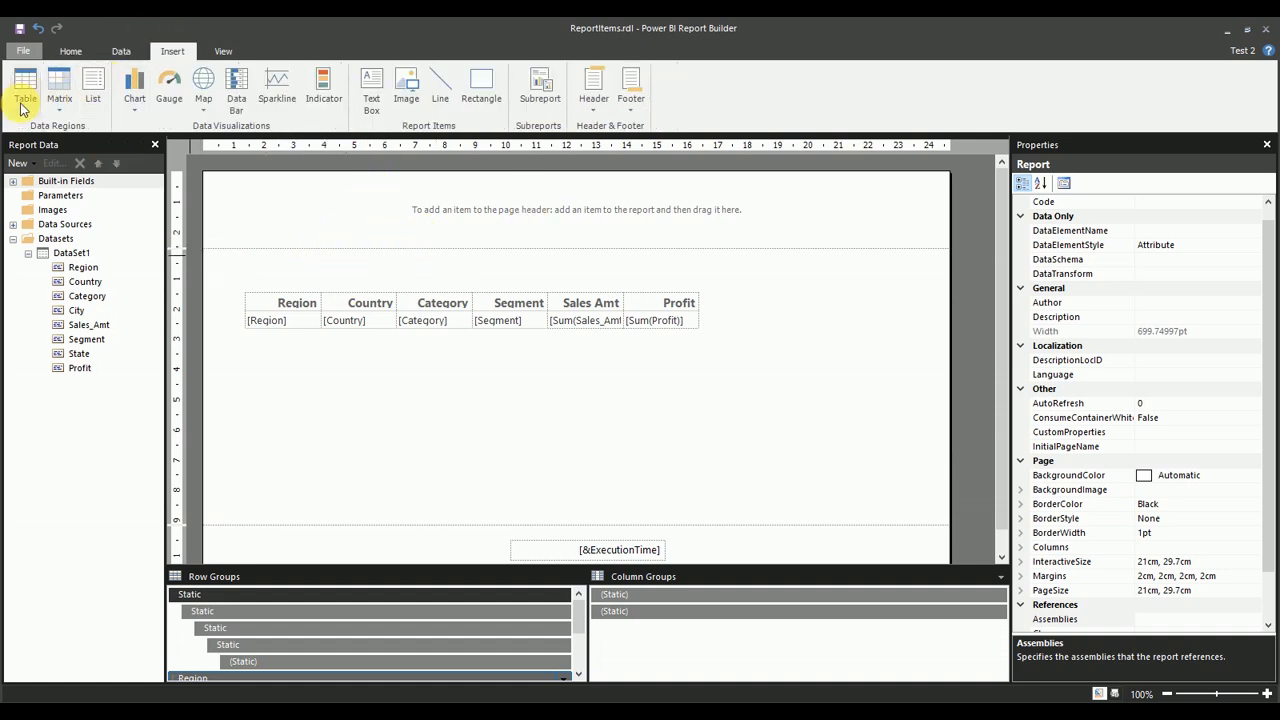
{"action": "left_click", "coordinate": [370, 100]}
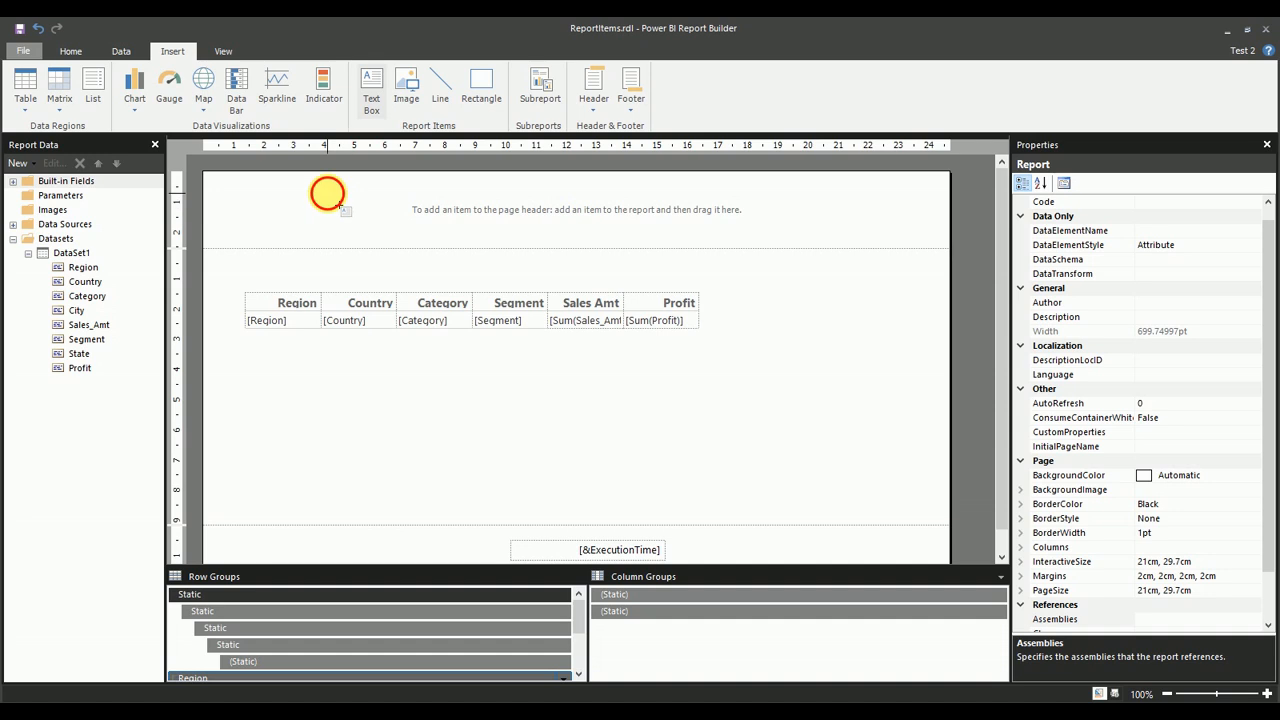
{"action": "left_click_drag", "start_coordinate": [328, 193], "coordinate": [789, 228]}
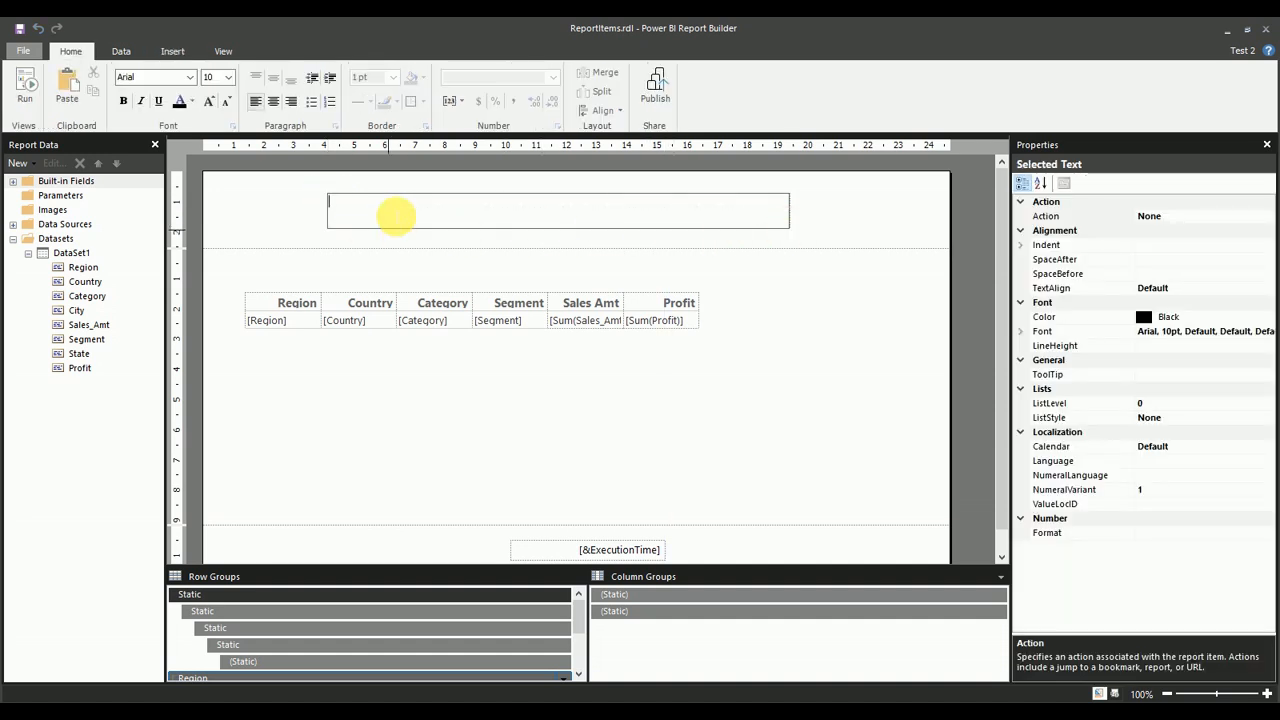
{"action": "left_click", "coordinate": [860, 223]}
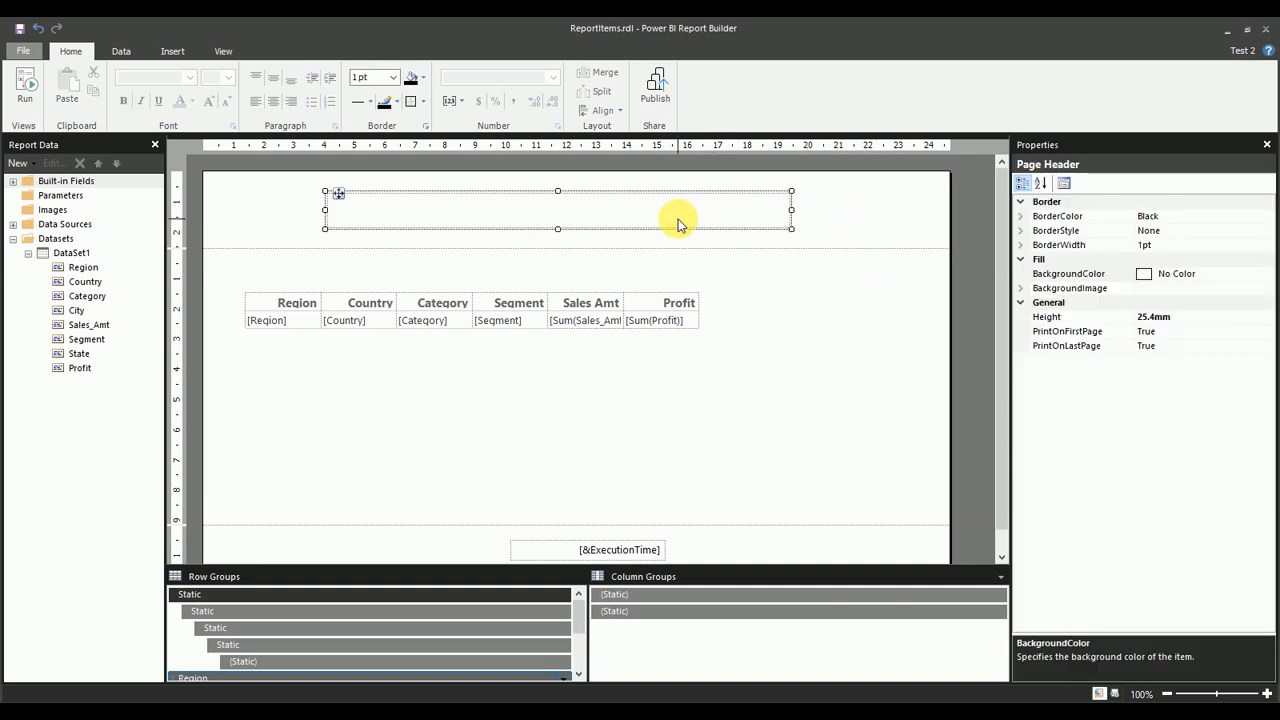
{"action": "right_click", "coordinate": [677, 224]}
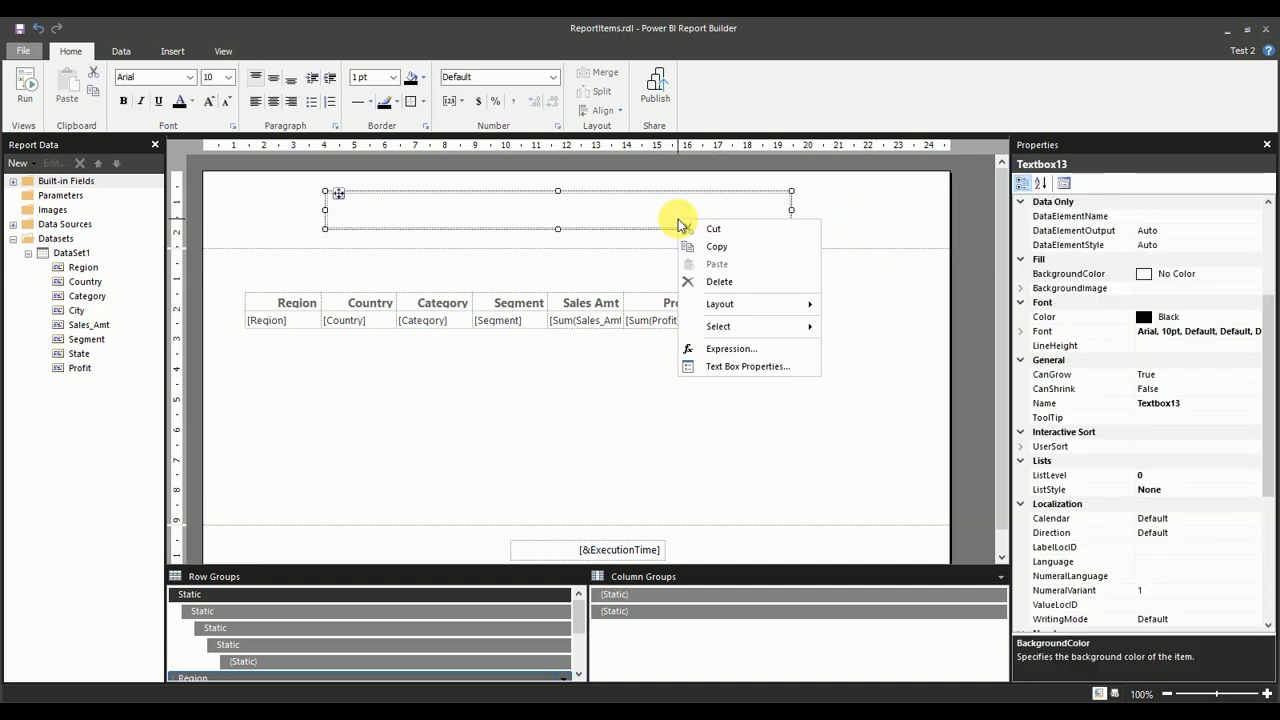
{"action": "left_click", "coordinate": [760, 350]}
{"action": "left_click_drag", "start_coordinate": [575, 126], "coordinate": [770, 167]}
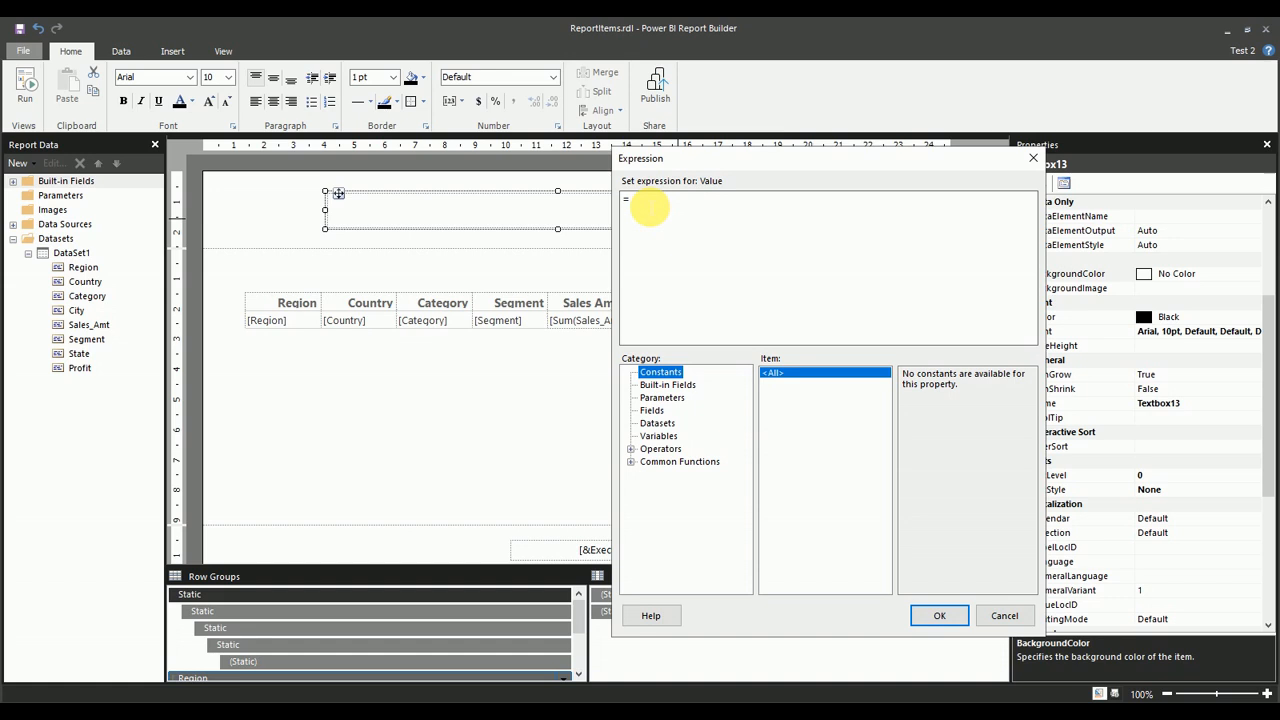
{"action": "left_click", "coordinate": [1025, 162]}
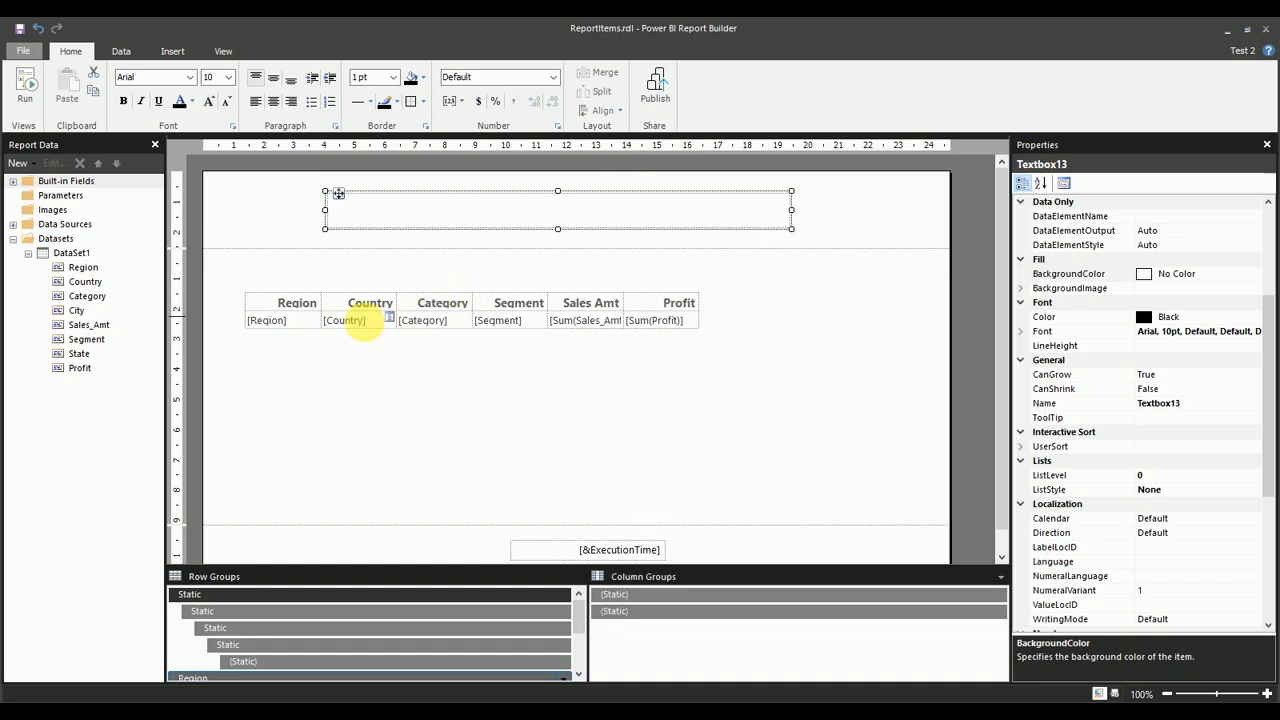
- Check the name of the text box holding the [Region] value in its text box properties, and close them without changes
{"action": "left_click", "coordinate": [297, 322]}
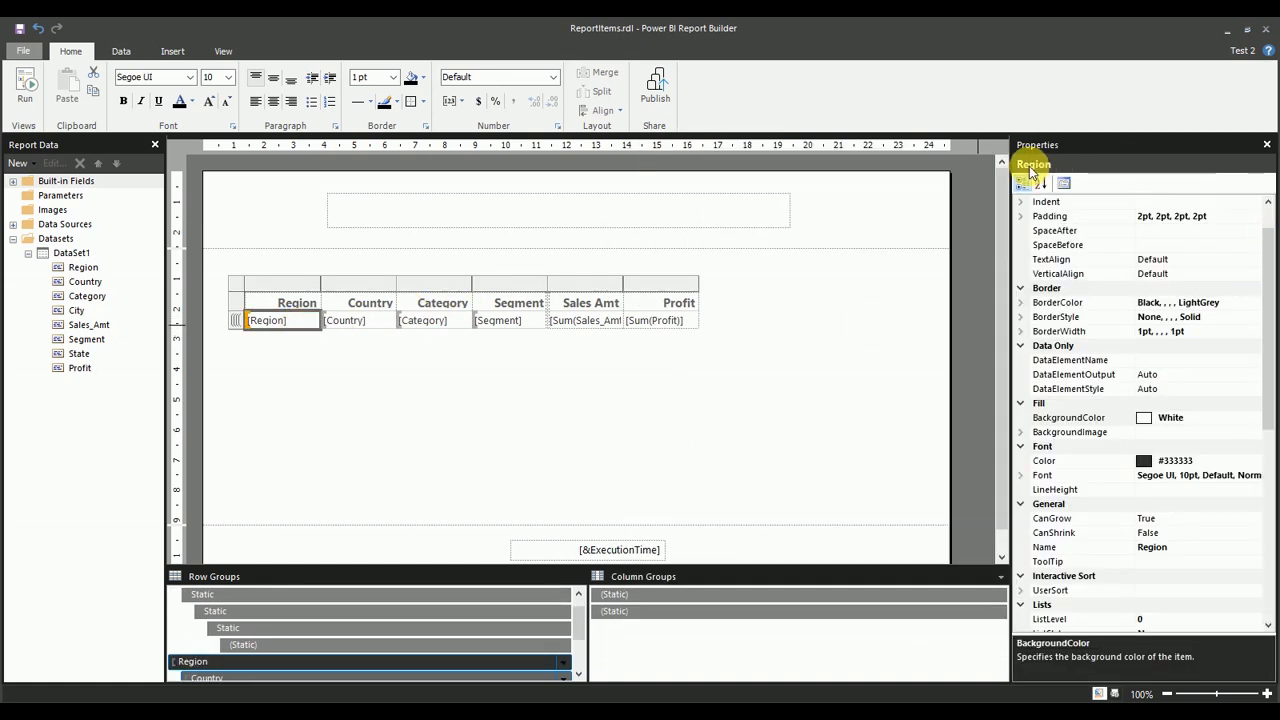
{"action": "left_click", "coordinate": [268, 305]}
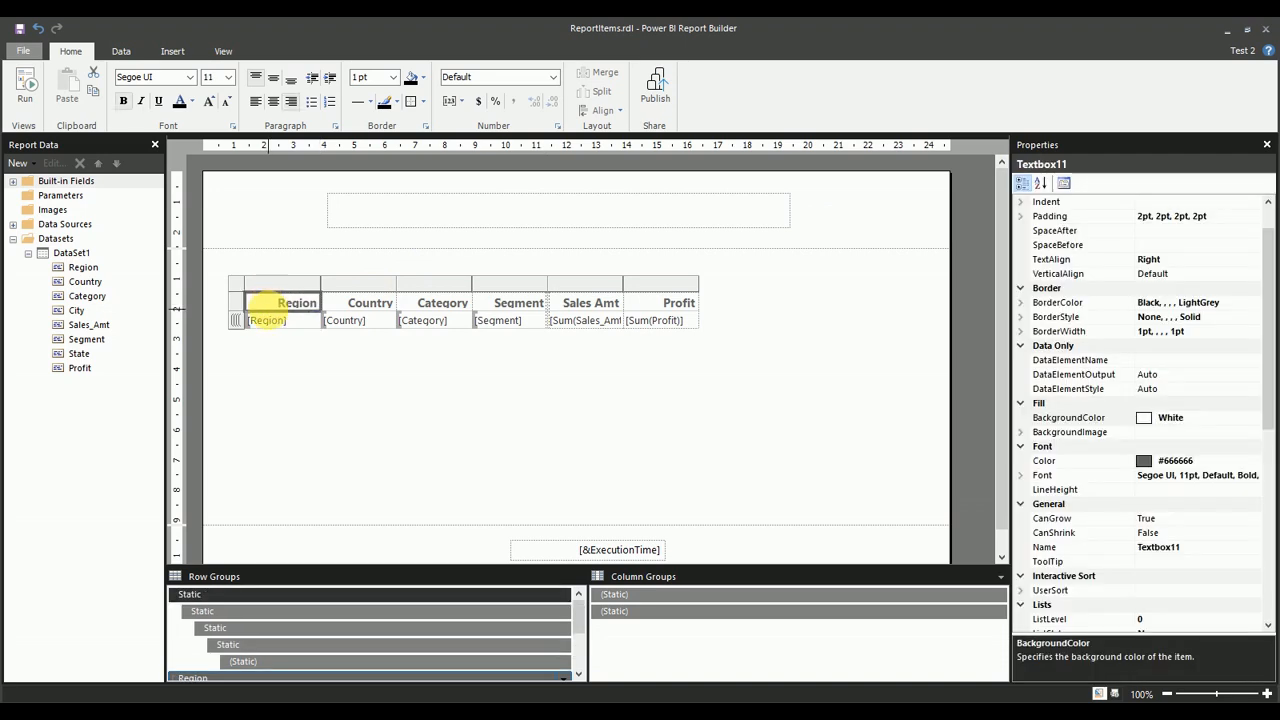
{"action": "left_click", "coordinate": [294, 329]}
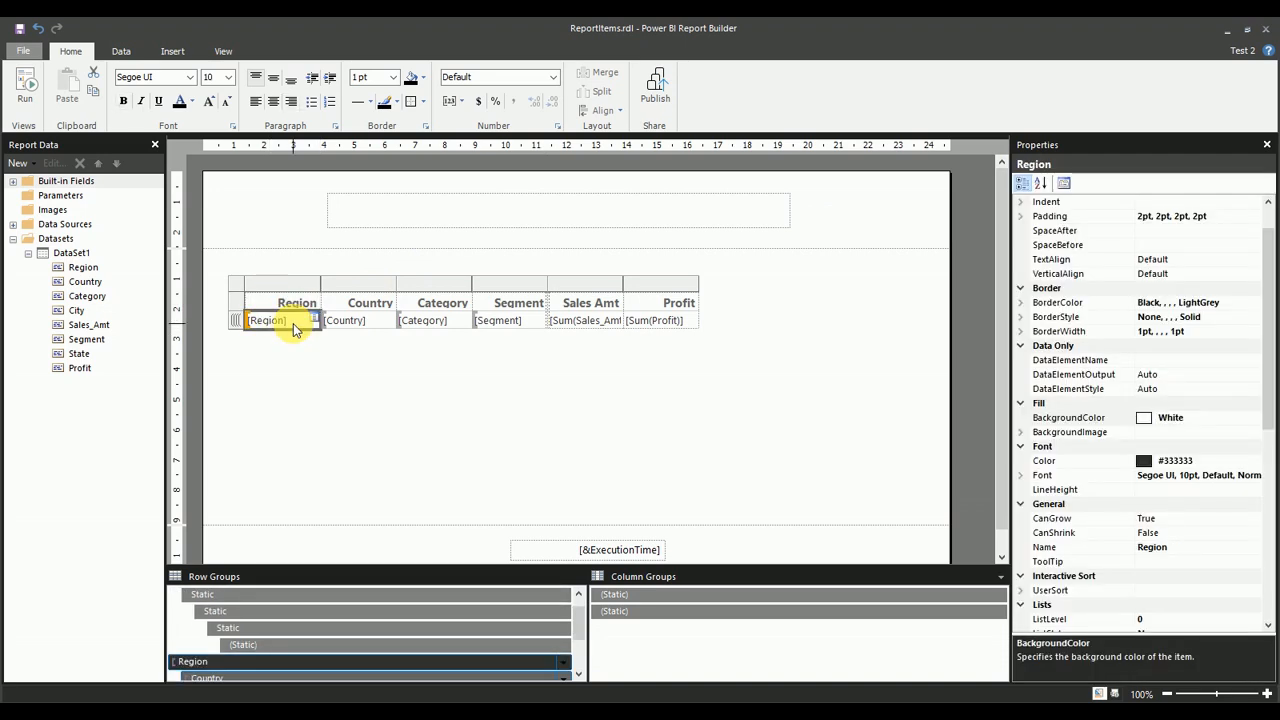
{"action": "right_click", "coordinate": [292, 327]}
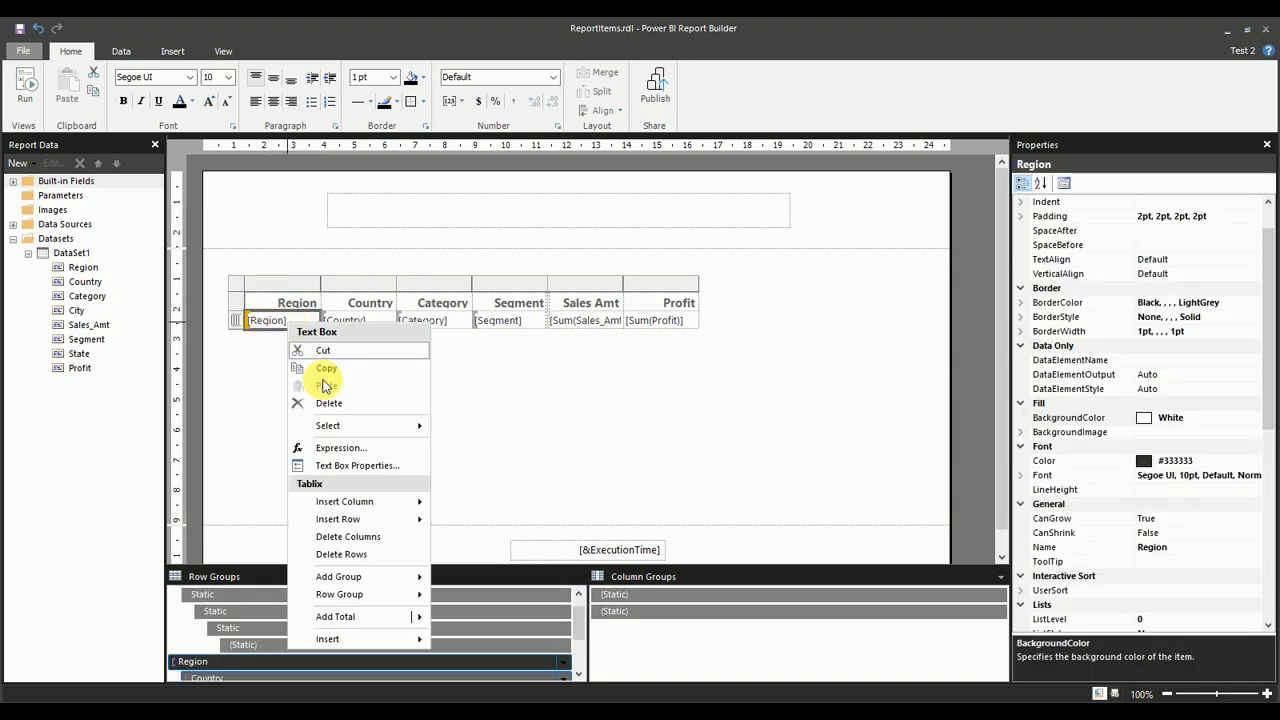
{"action": "left_click", "coordinate": [343, 466]}
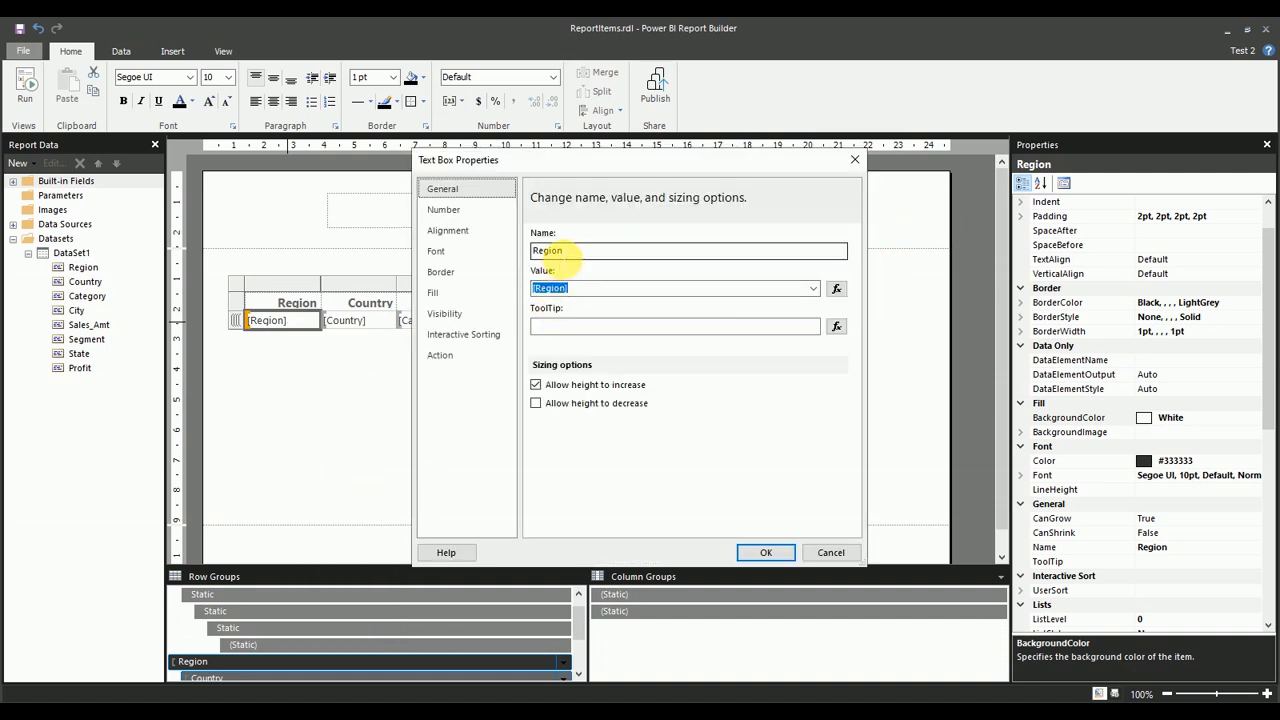
{"action": "double_click", "coordinate": [548, 251]}
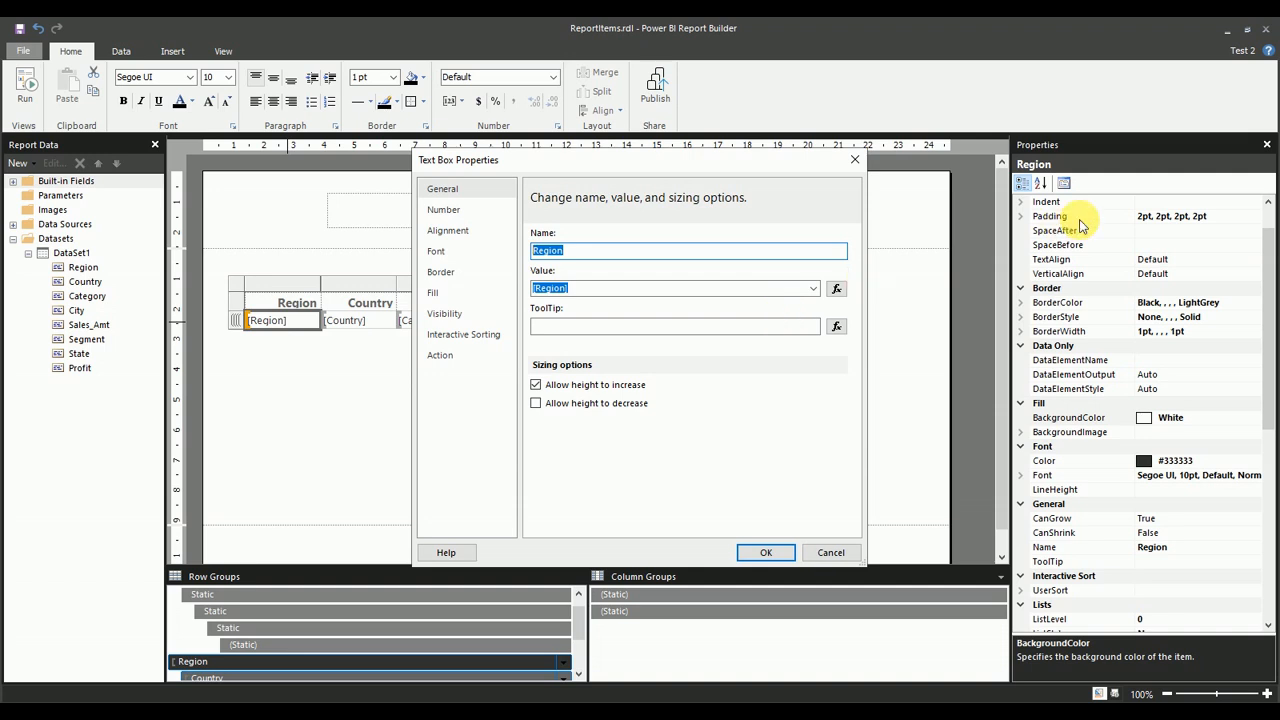
{"action": "left_click", "coordinate": [855, 159]}
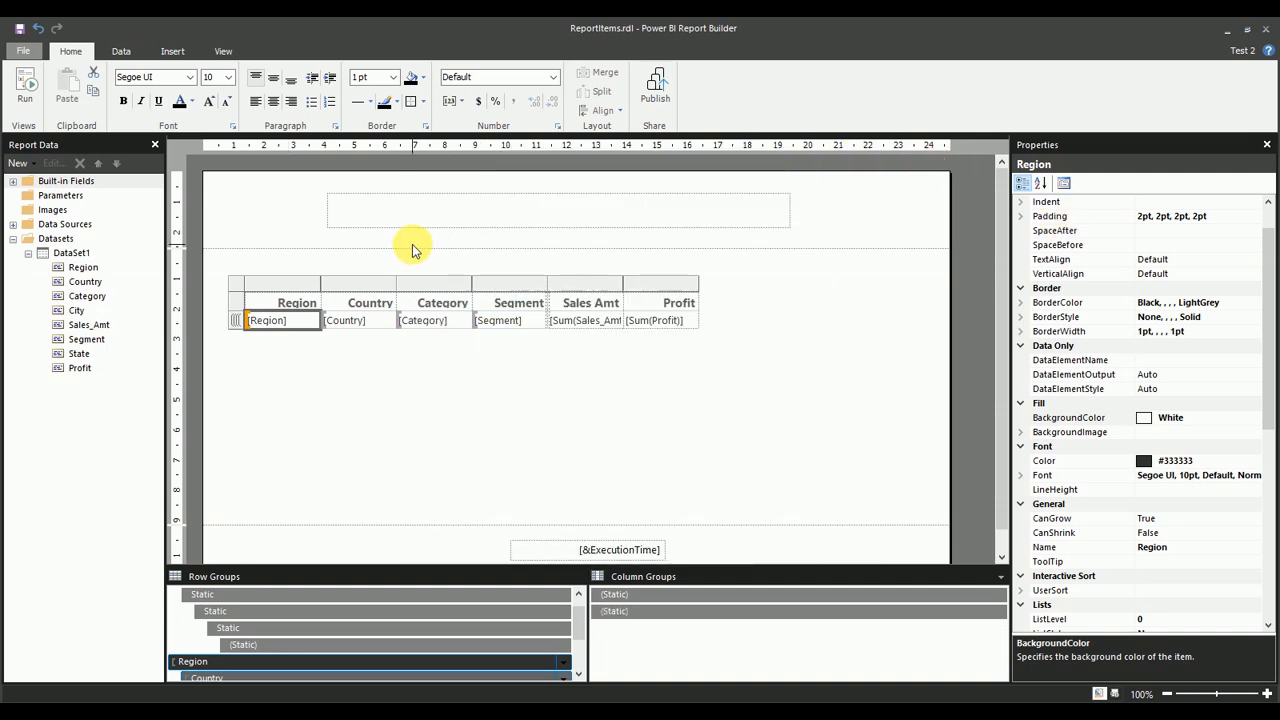
- Open the value expression of the page header text box, switch to PowerPoint and copy the example =ReportItems!TextboxName.Value from the ReportItems slide
{"action": "left_click", "coordinate": [483, 229]}
{"action": "right_click", "coordinate": [483, 229]}
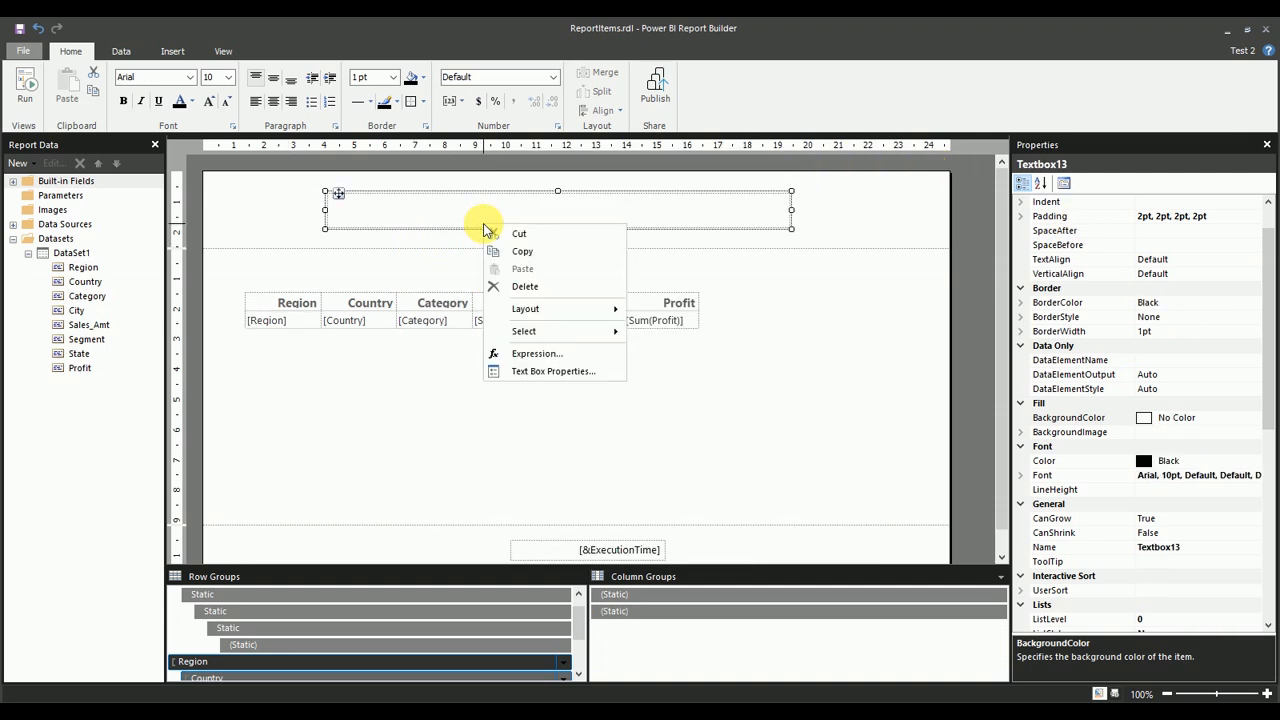
{"action": "left_click", "coordinate": [538, 350]}
{"action": "left_click", "coordinate": [606, 214]}
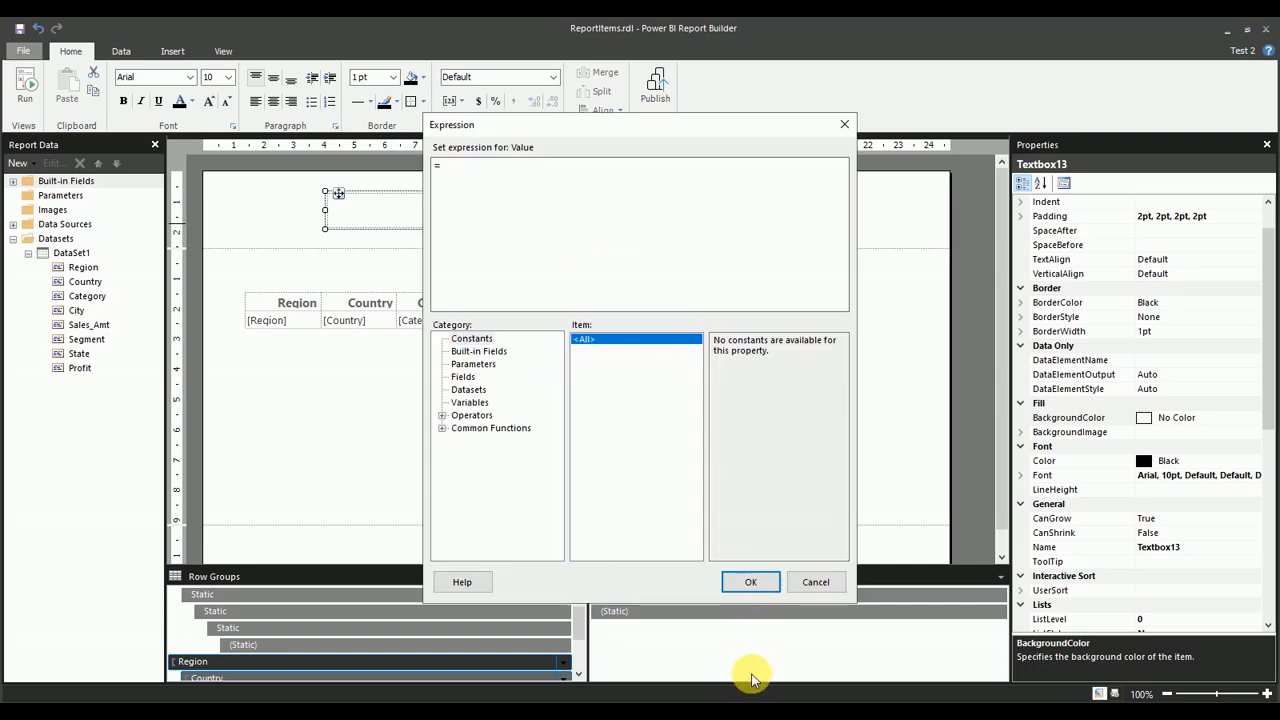
{"action": "left_click", "coordinate": [724, 714]}
{"action": "left_click", "coordinate": [720, 650]}
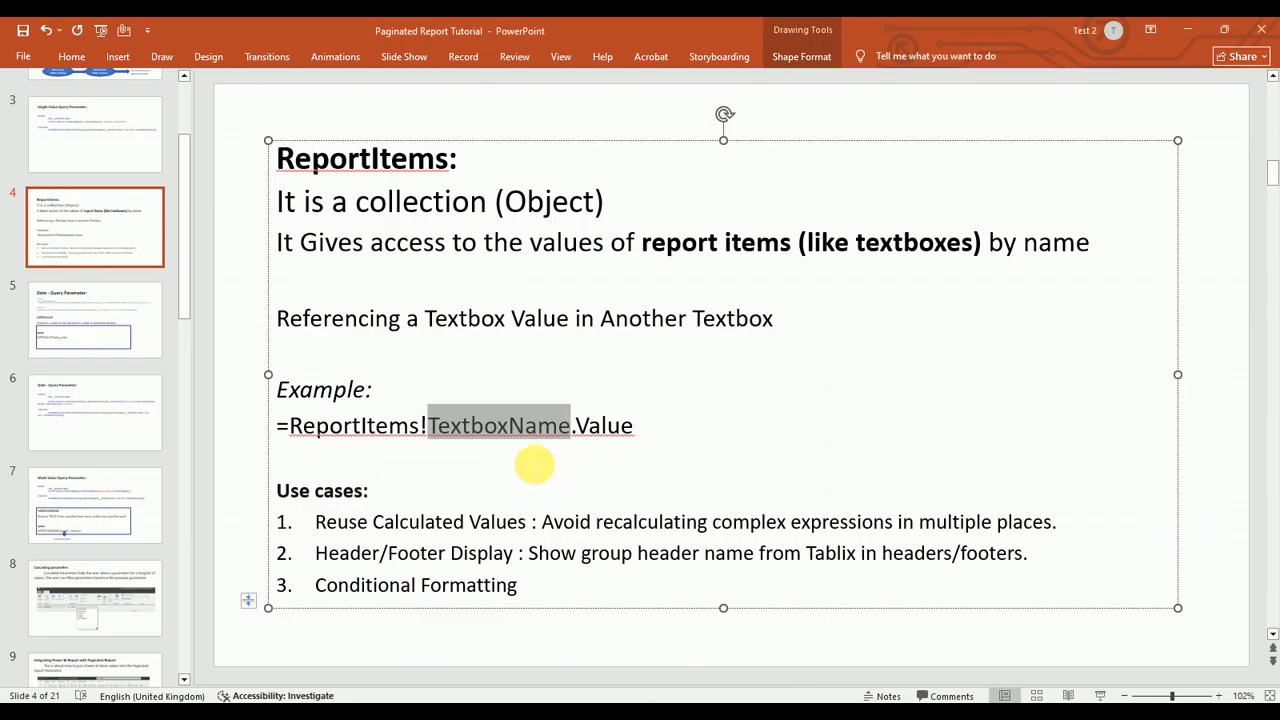
{"action": "left_click", "coordinate": [620, 425]}
{"action": "left_click_drag", "start_coordinate": [646, 430], "coordinate": [279, 428]}
{"action": "key", "text": "ctrl+c"}
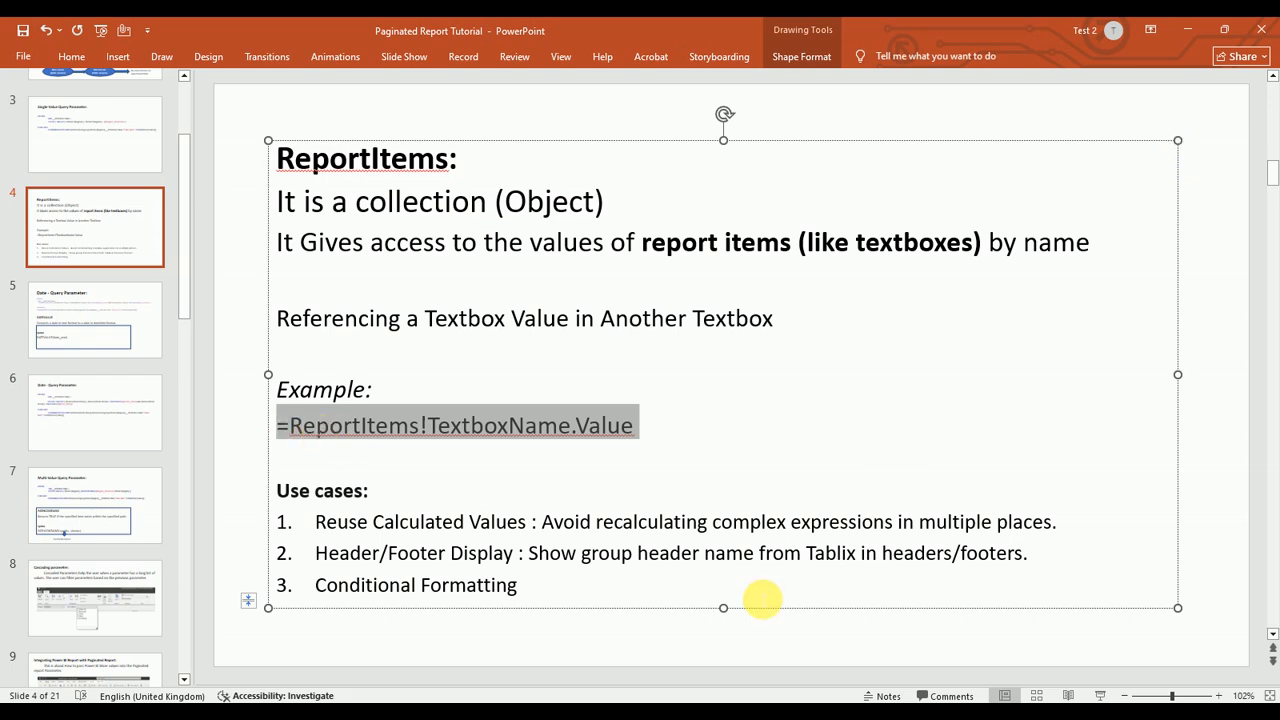
- Back in Power BI Report Builder, set the header text box's expression to =ReportItems!Region.Value & " - Region sales Details", reusing the copied example
{"action": "left_click", "coordinate": [753, 712]}
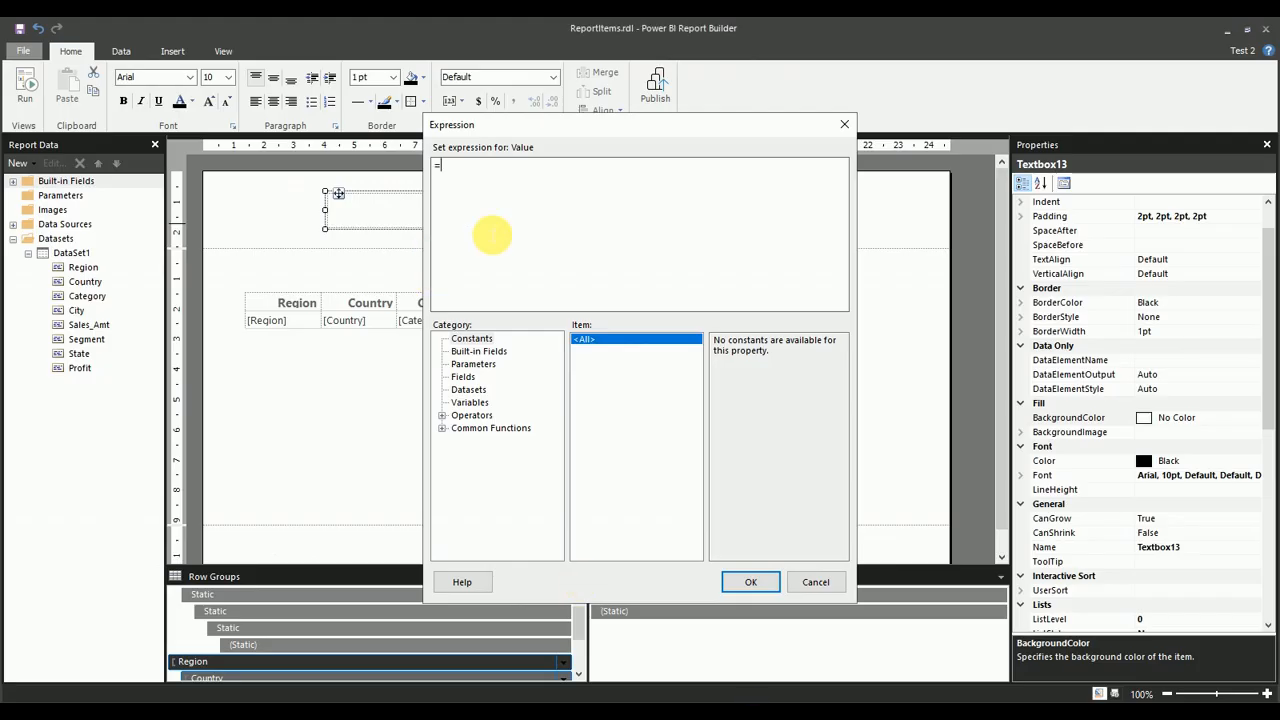
{"action": "key", "text": "ctrl+v"}
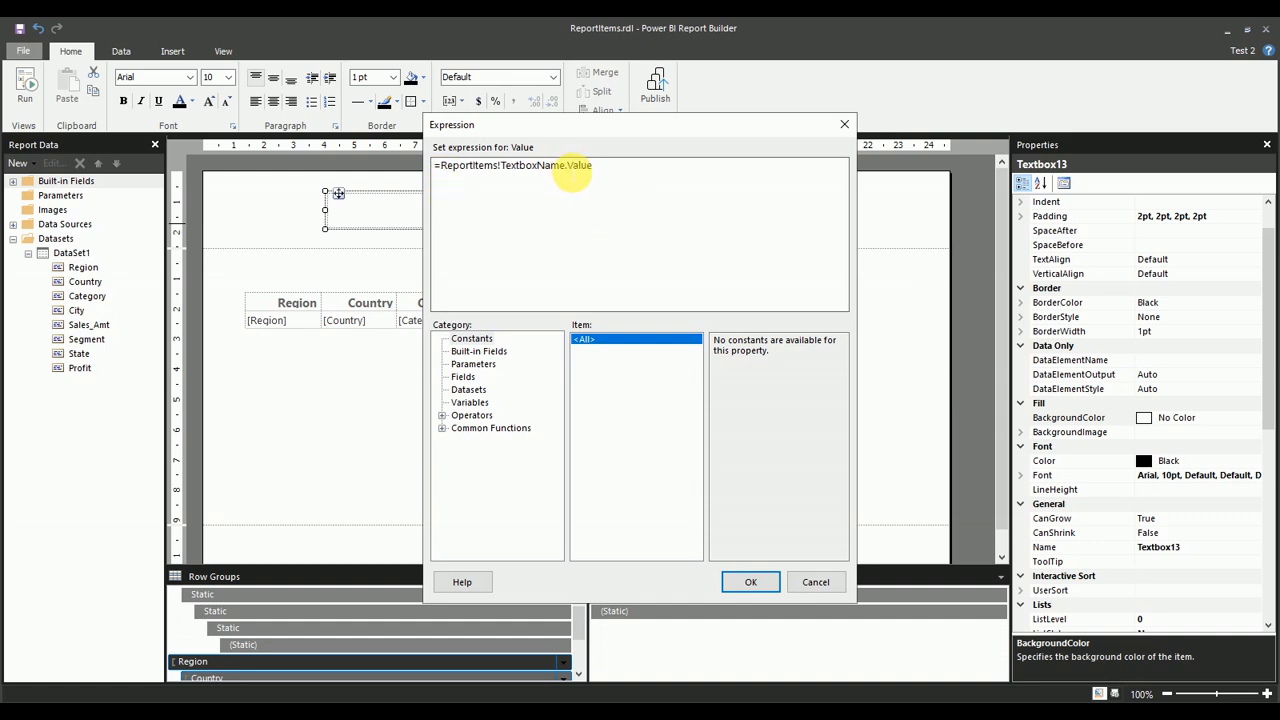
{"action": "left_click_drag", "start_coordinate": [566, 166], "coordinate": [500, 166]}
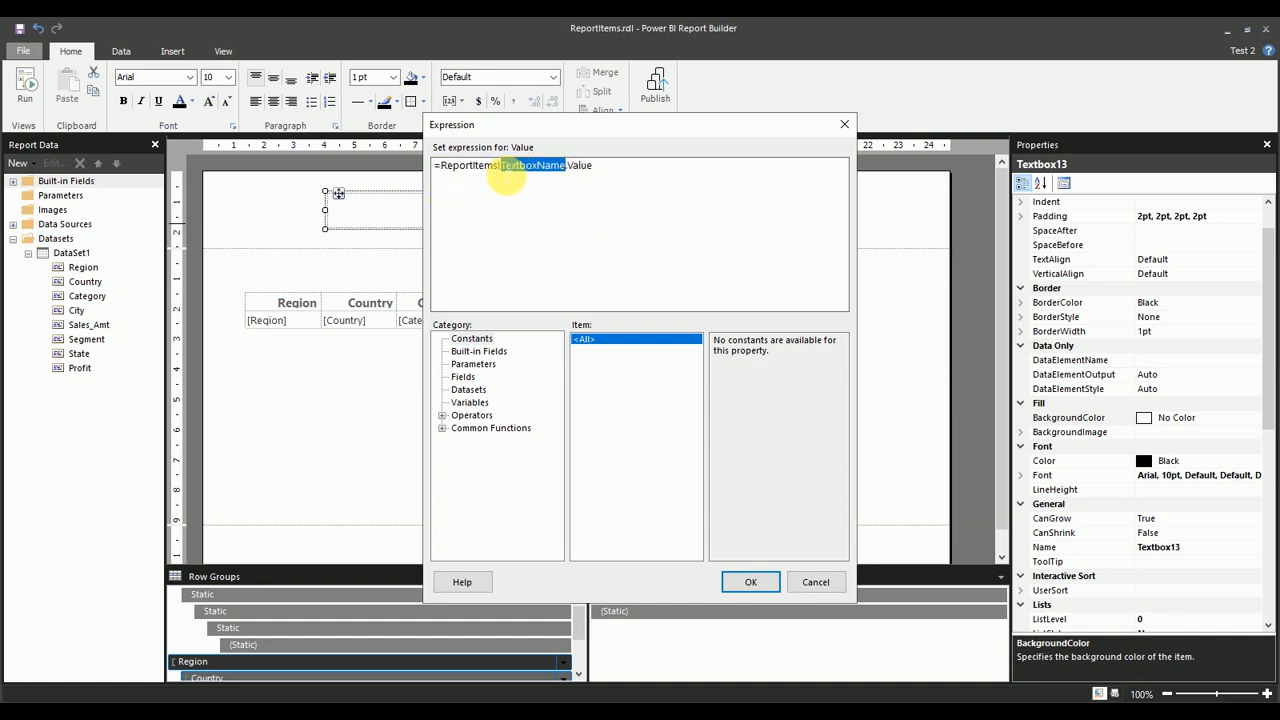
{"action": "type", "text": "Region"}
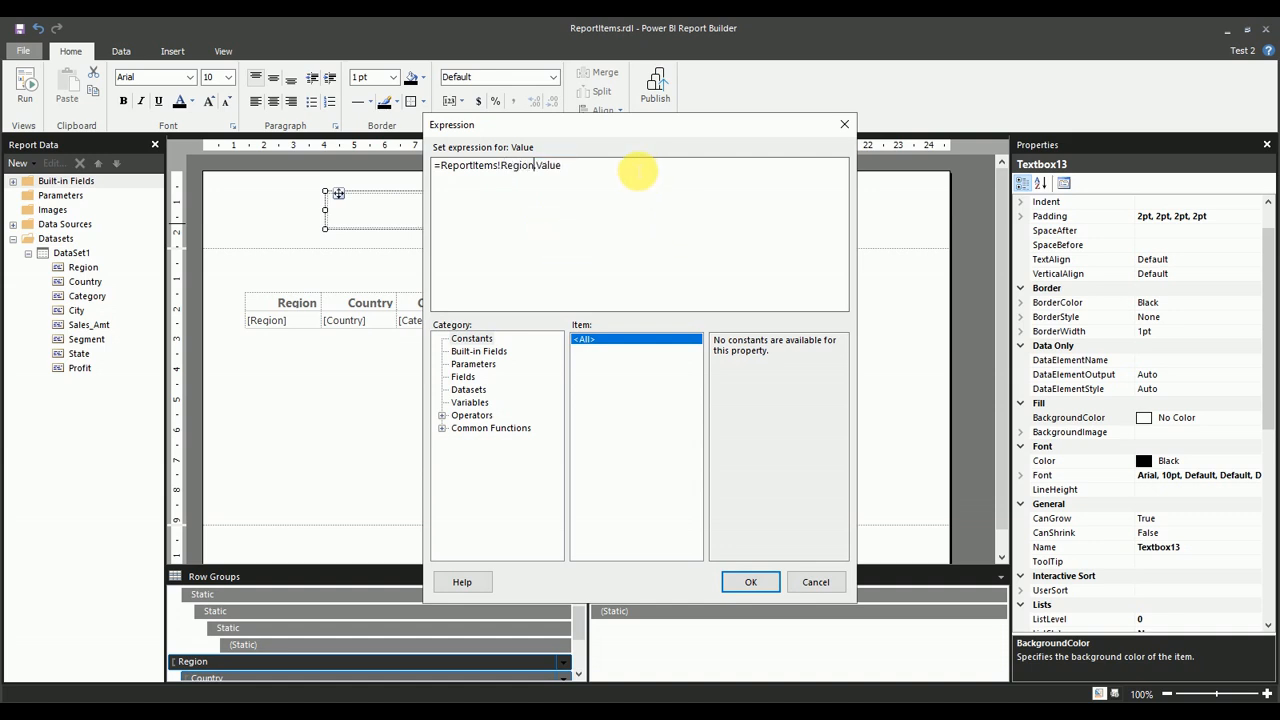
{"action": "left_click", "coordinate": [604, 175]}
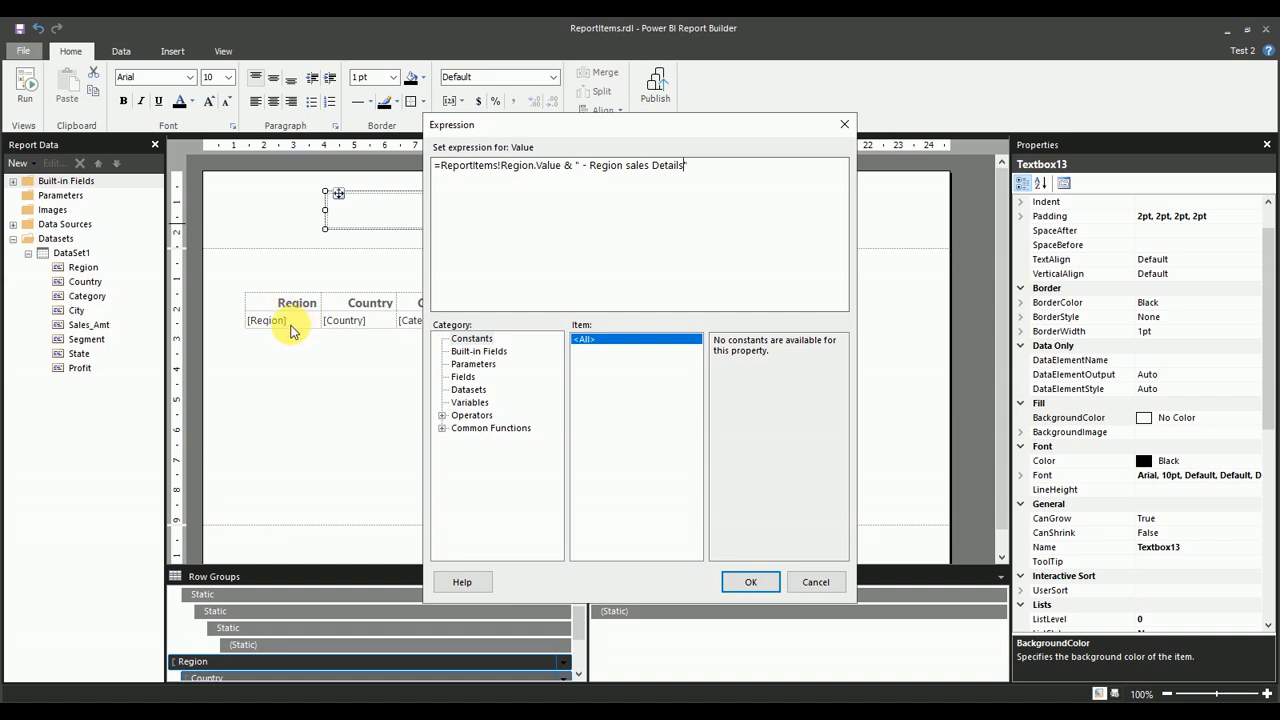
{"action": "left_click_drag", "start_coordinate": [441, 167], "coordinate": [580, 170]}
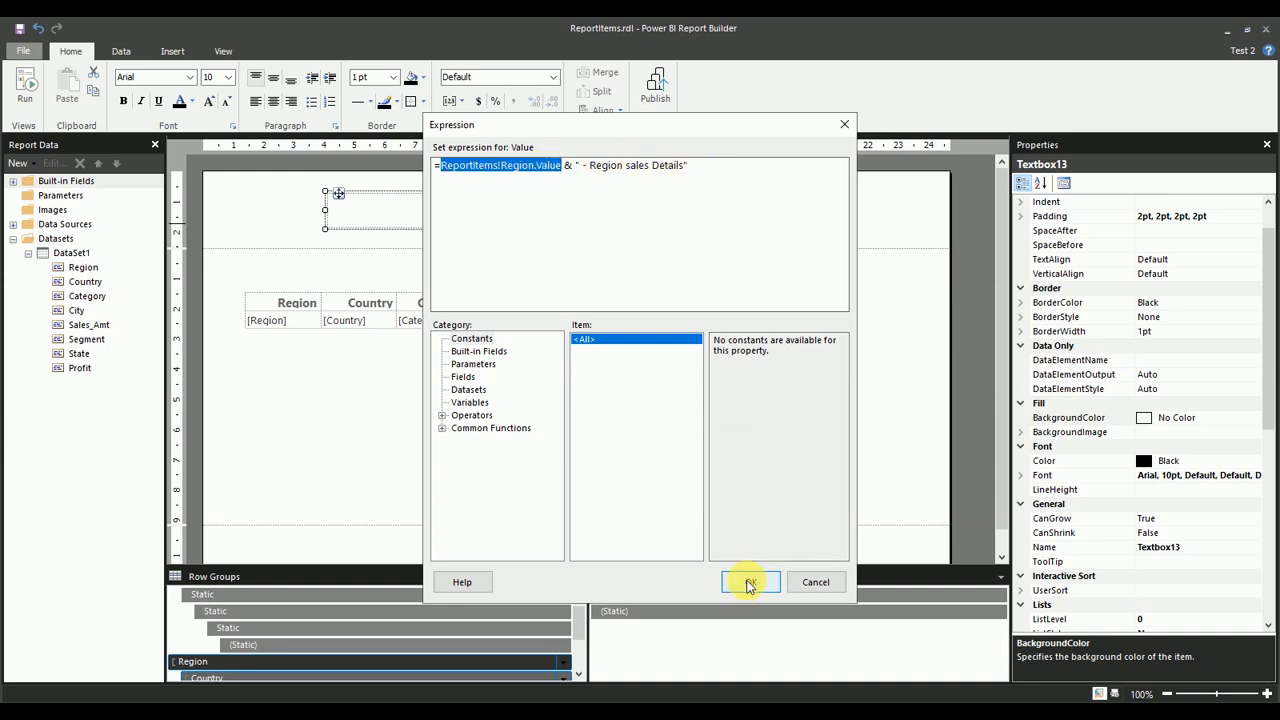
{"action": "left_click", "coordinate": [749, 582]}
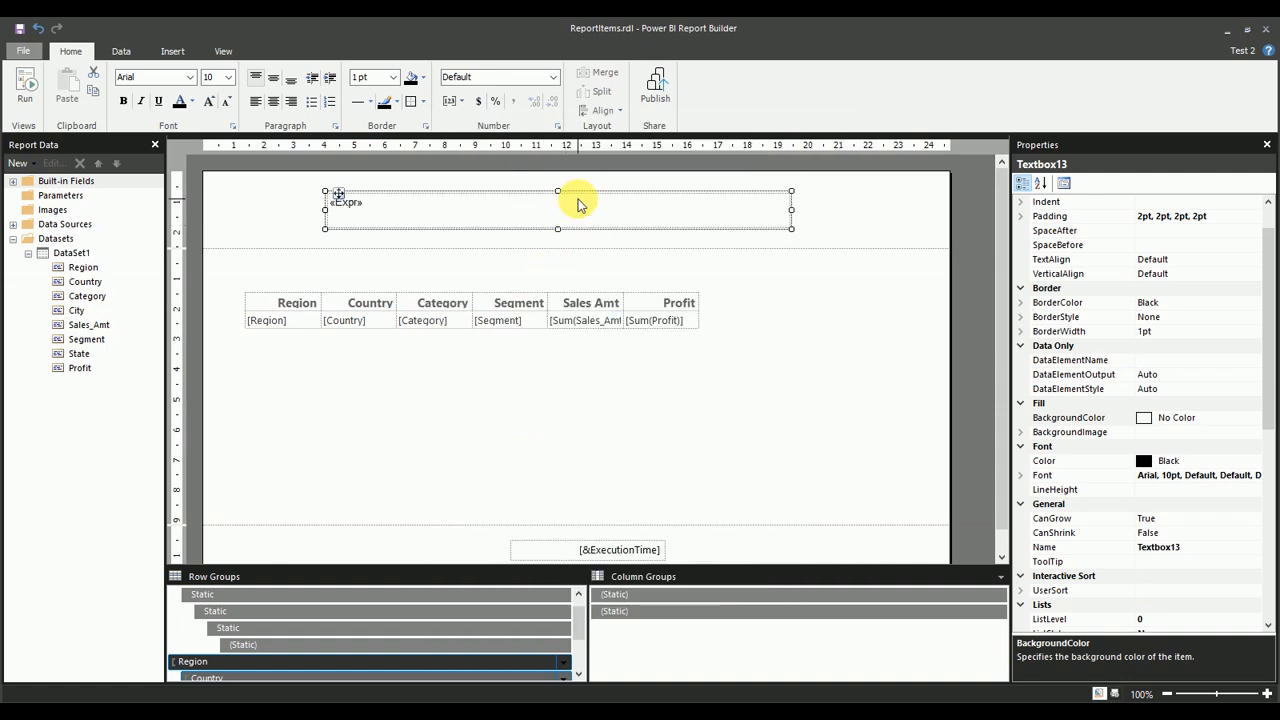
- Set the page header's fill color to Silver in its header properties
{"action": "right_click", "coordinate": [256, 212]}
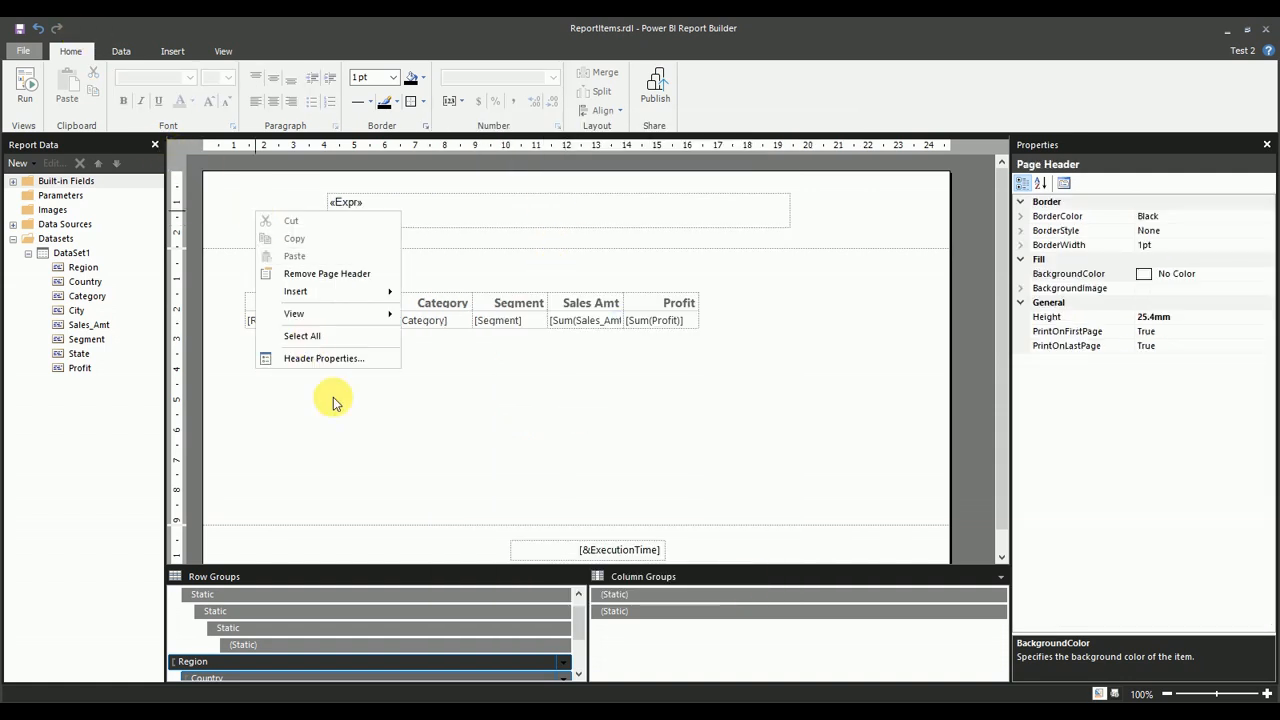
{"action": "left_click", "coordinate": [844, 232]}
{"action": "right_click", "coordinate": [844, 232]}
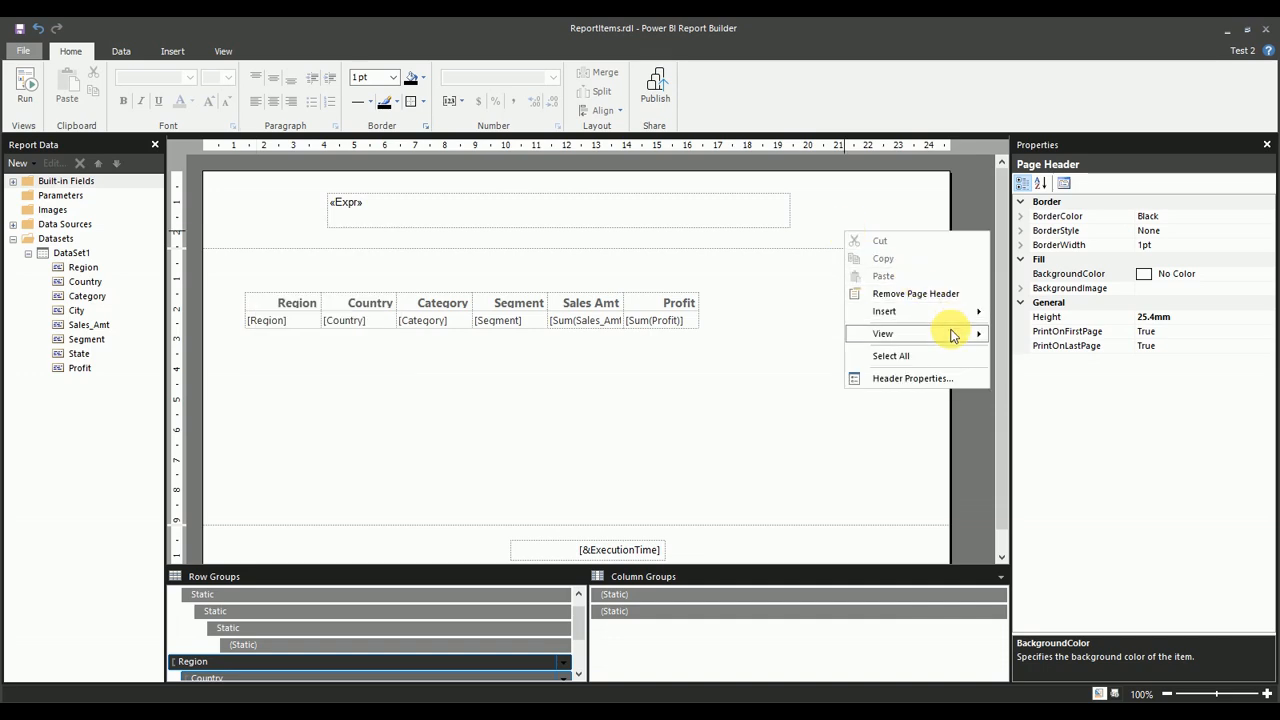
{"action": "left_click", "coordinate": [936, 378]}
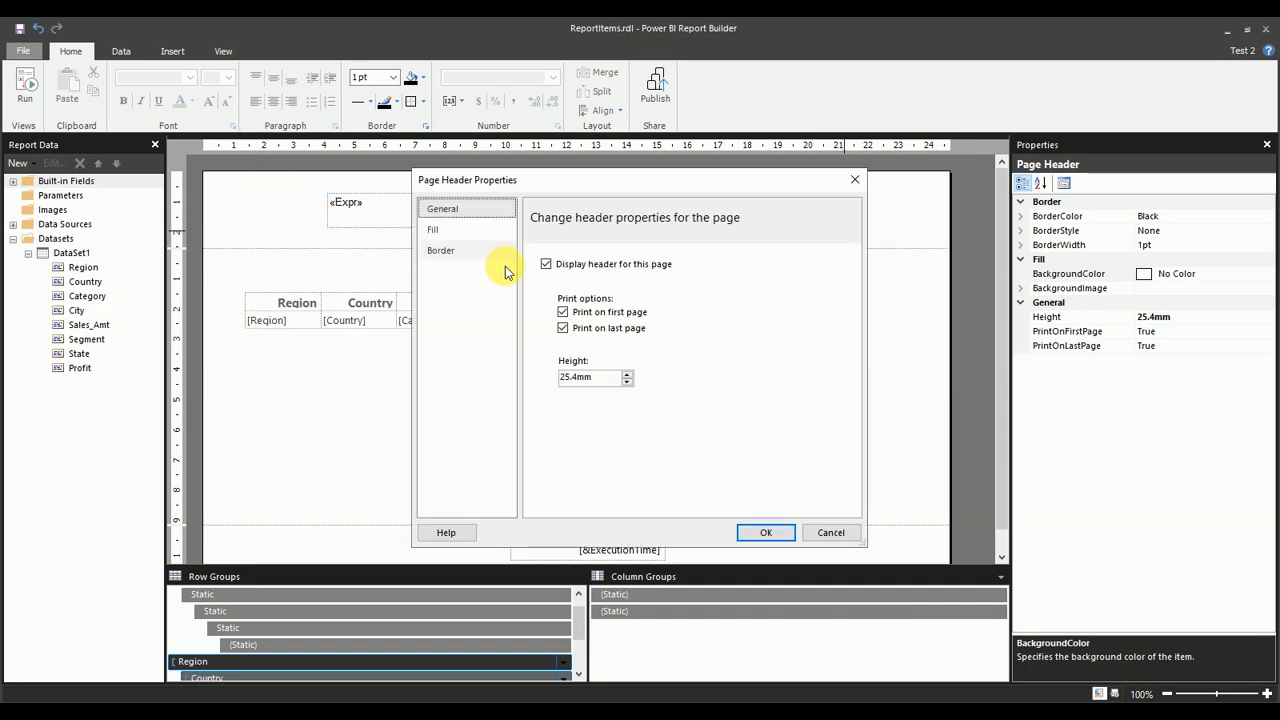
{"action": "left_click", "coordinate": [438, 231]}
{"action": "left_click", "coordinate": [600, 270]}
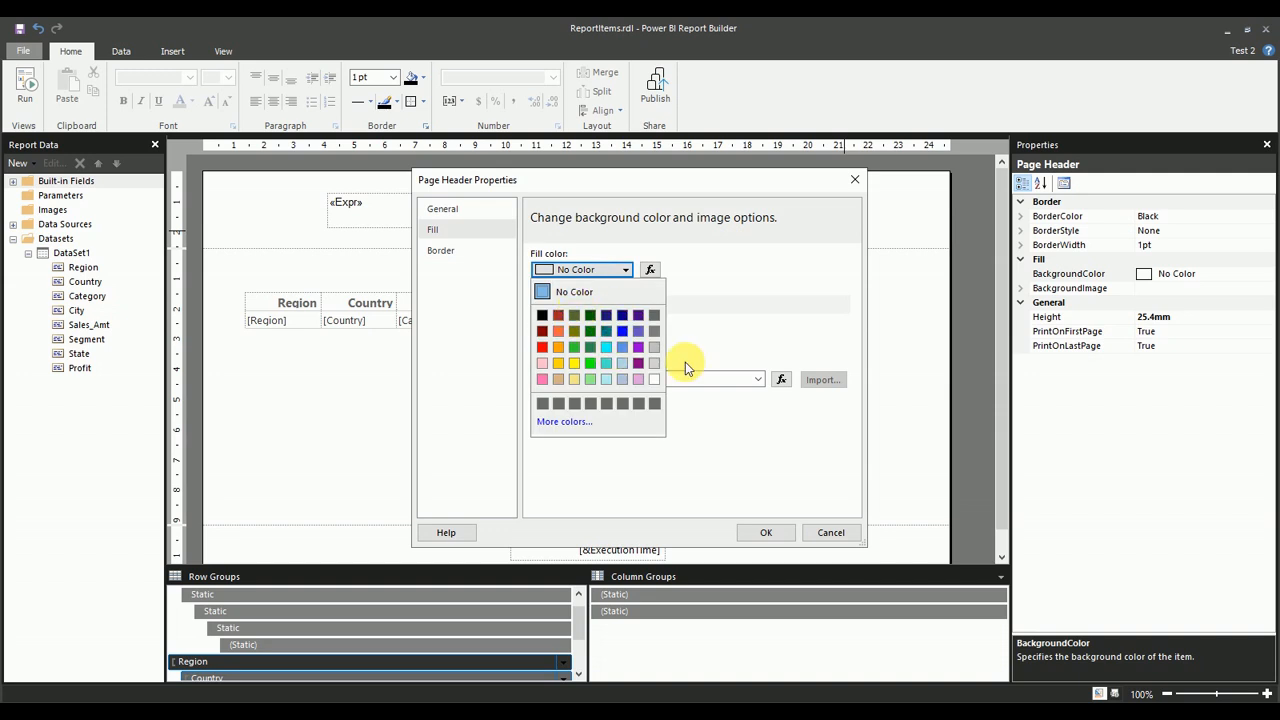
{"action": "left_click", "coordinate": [656, 348]}
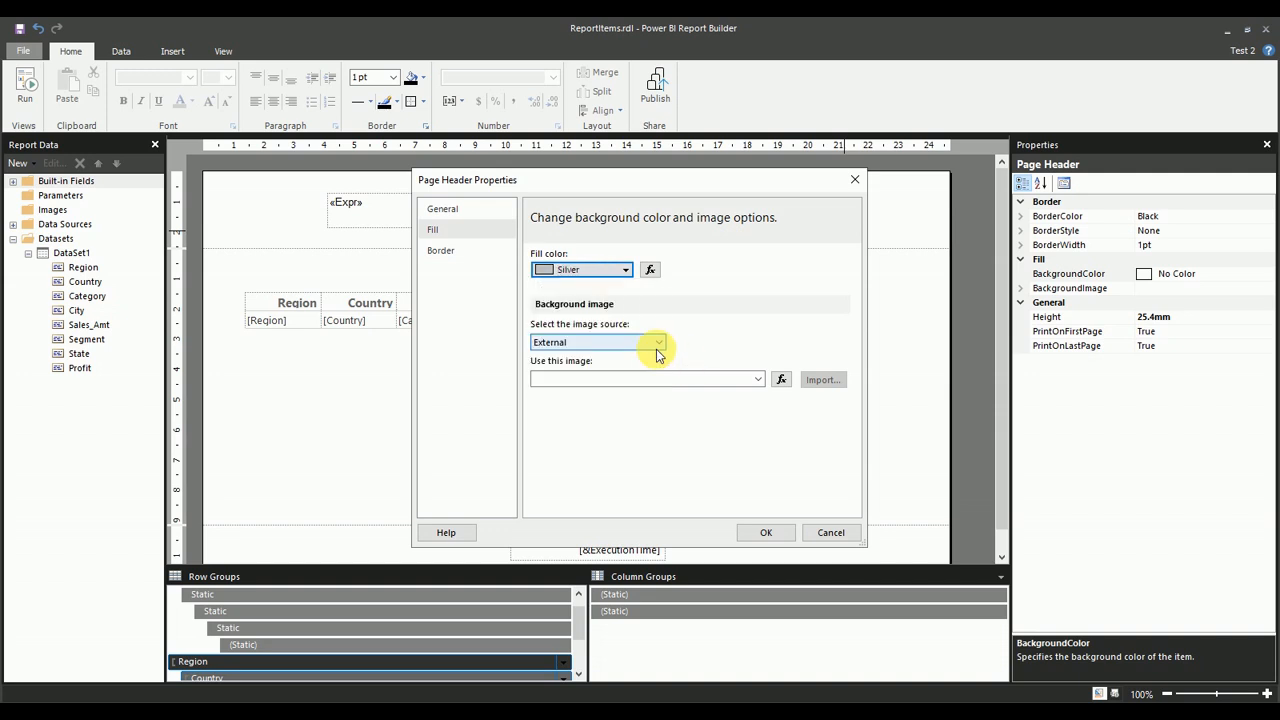
{"action": "left_click", "coordinate": [766, 532]}
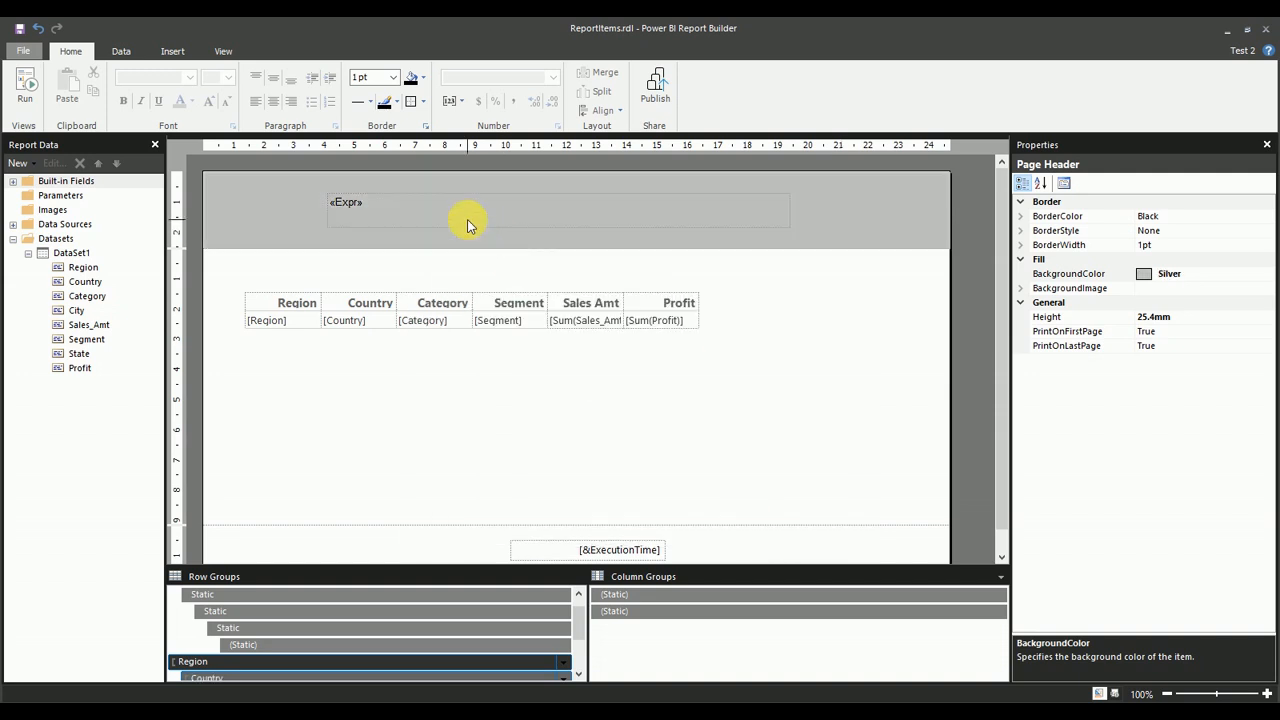
- Format the expression text box in the page header as 16 pt bold
{"action": "left_click", "coordinate": [467, 219]}
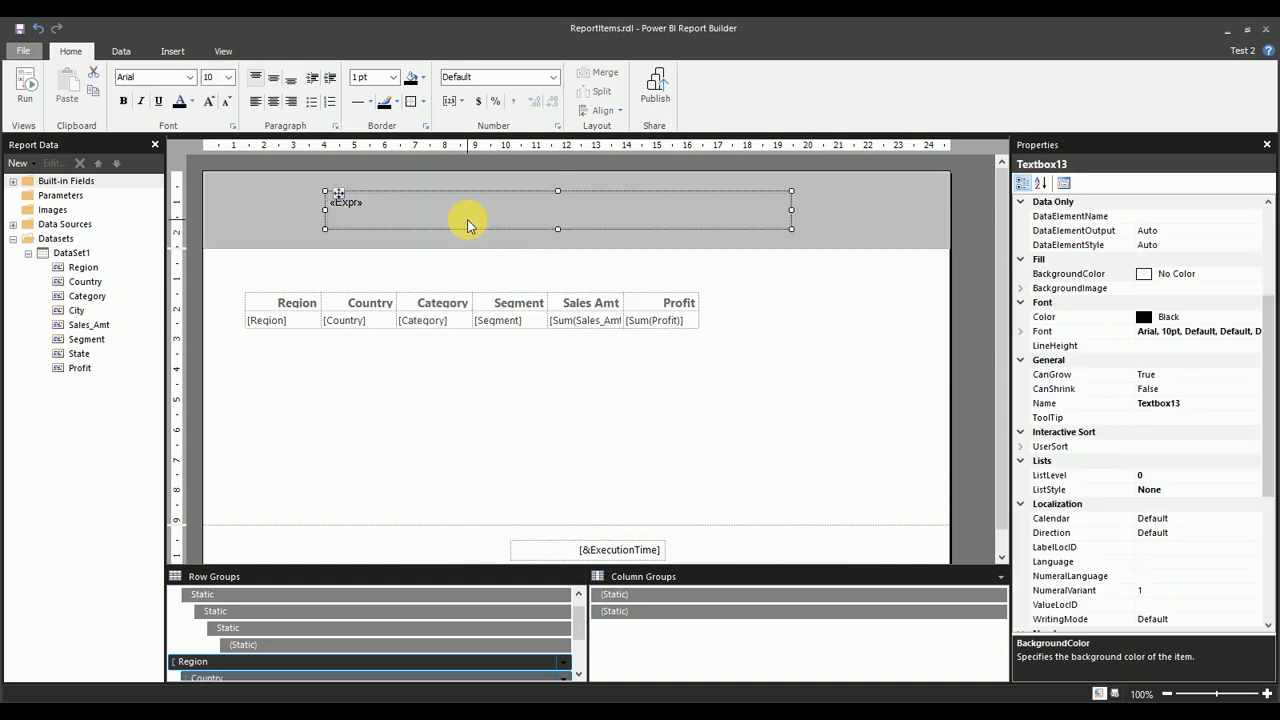
{"action": "left_click", "coordinate": [228, 77]}
{"action": "left_click", "coordinate": [208, 155]}
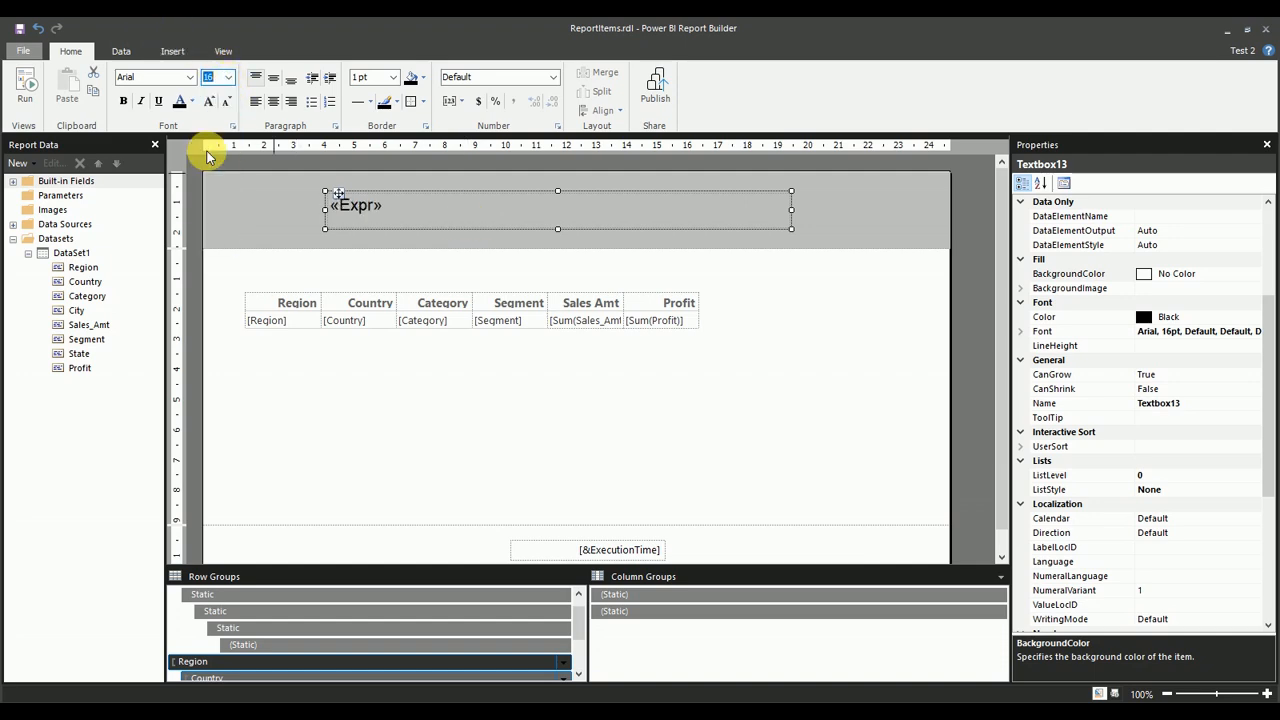
{"action": "left_click", "coordinate": [123, 101]}
{"action": "left_click", "coordinate": [524, 386]}
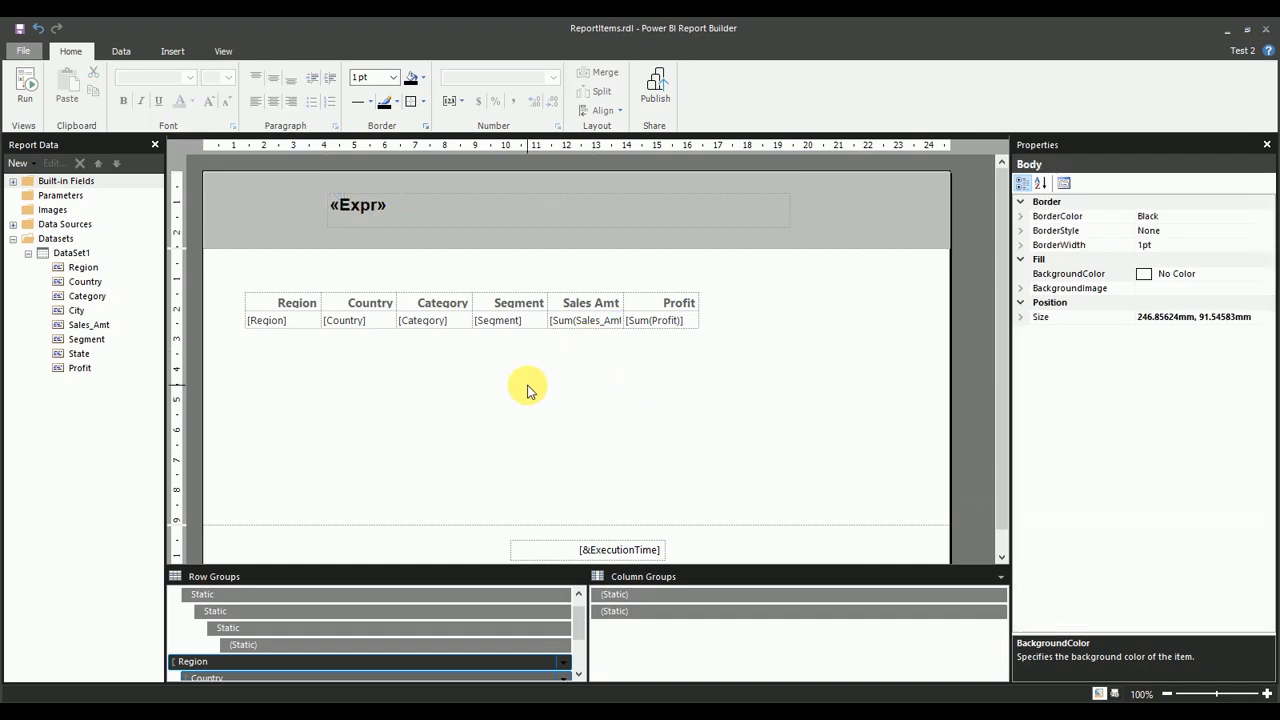
- Run the report, page through to page 4 to check each page's region heading, and return to the design view
{"action": "left_click", "coordinate": [27, 88]}
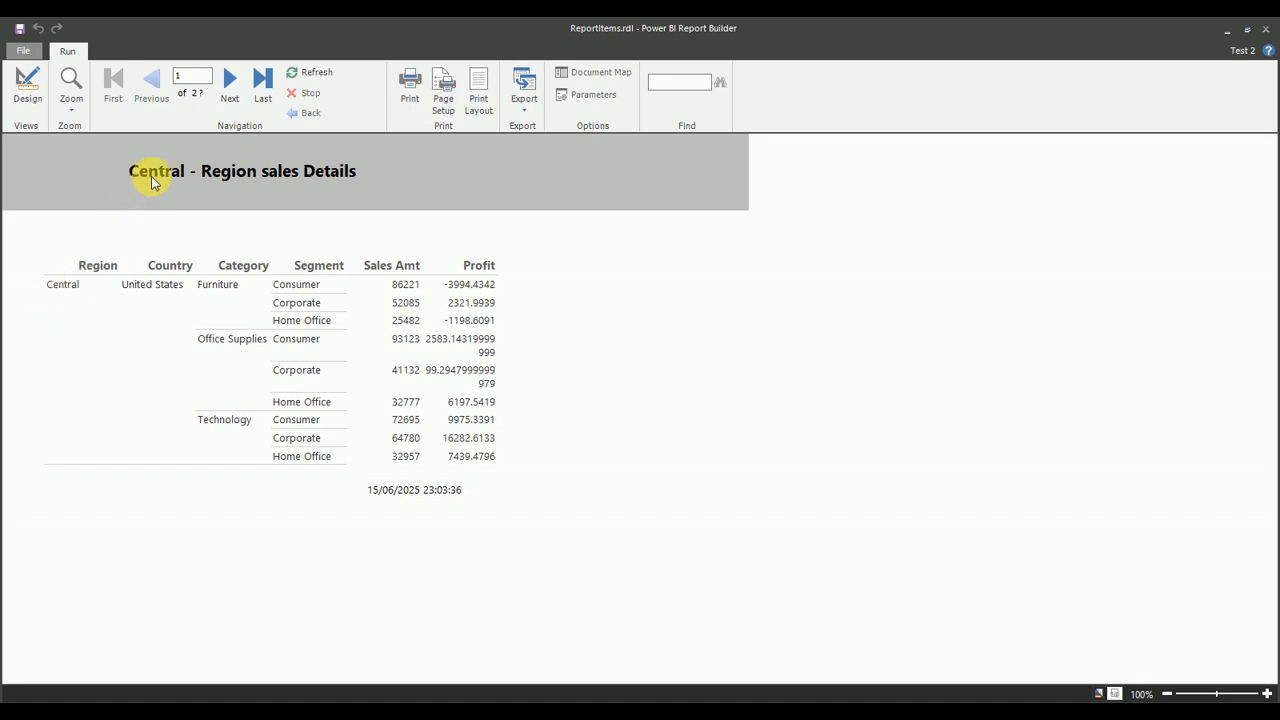
{"action": "left_click", "coordinate": [228, 85]}
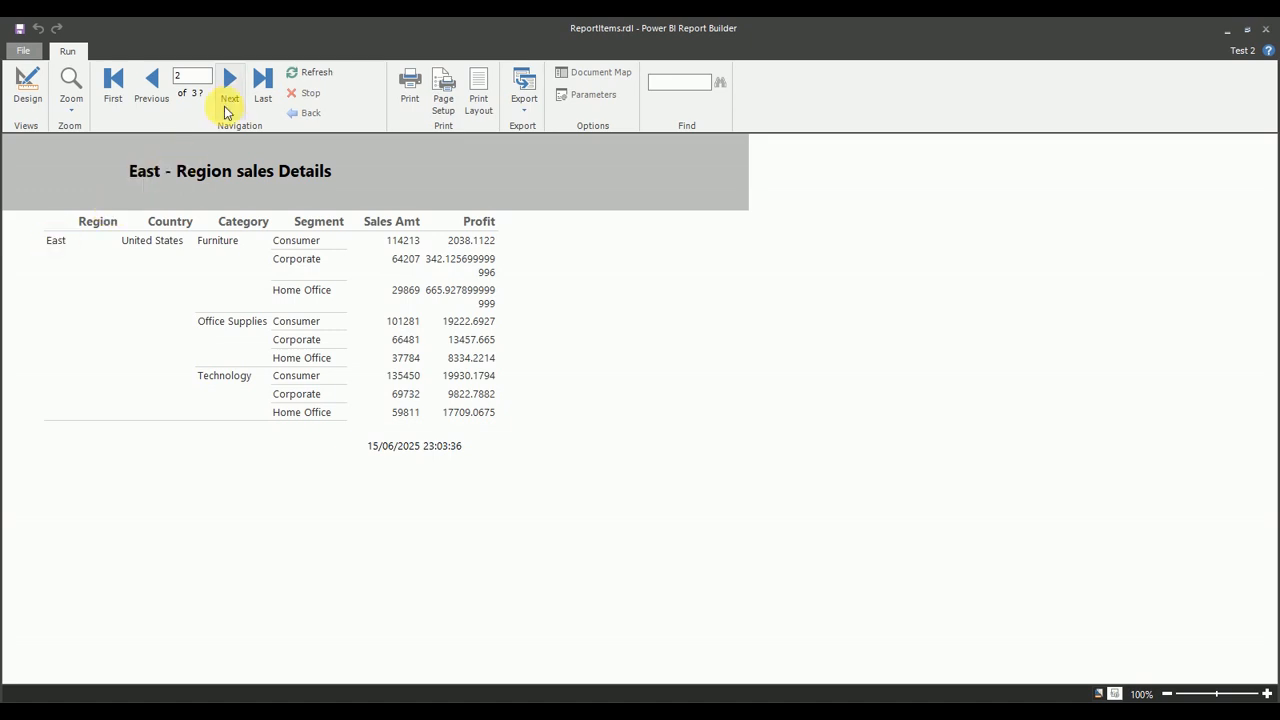
{"action": "left_click", "coordinate": [229, 100]}
{"action": "left_click", "coordinate": [231, 99]}
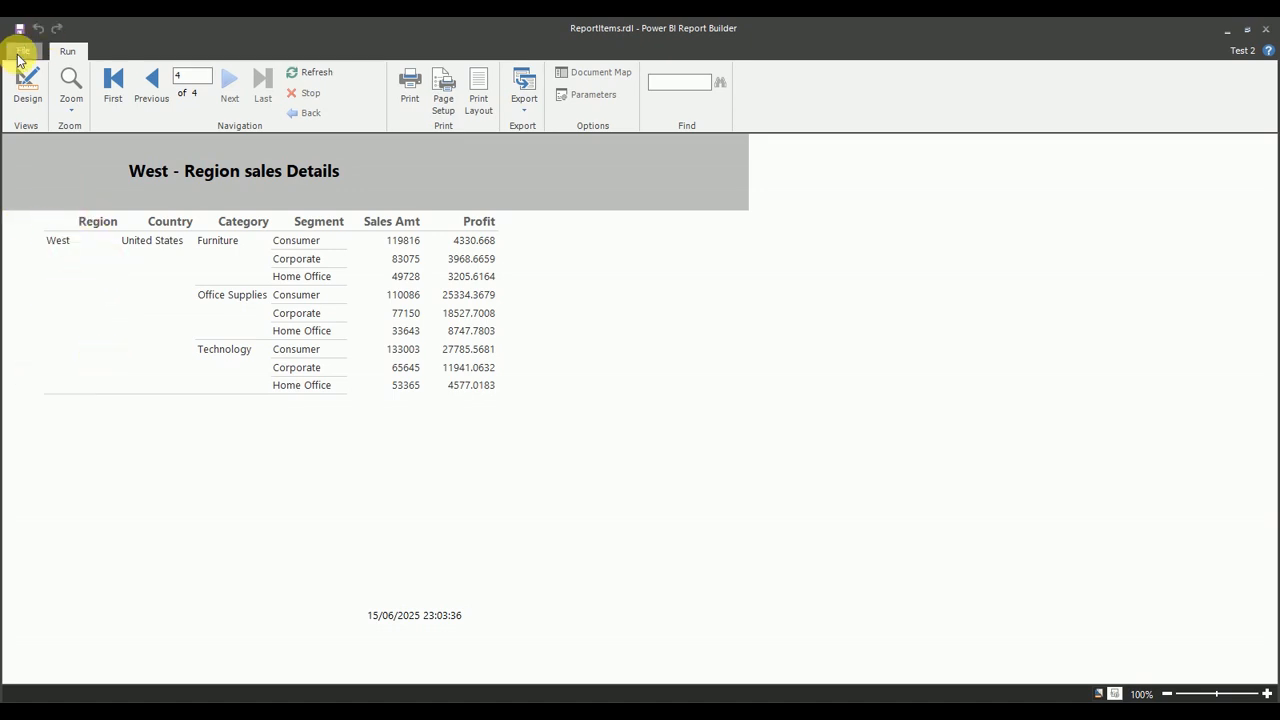
{"action": "left_click", "coordinate": [25, 92]}
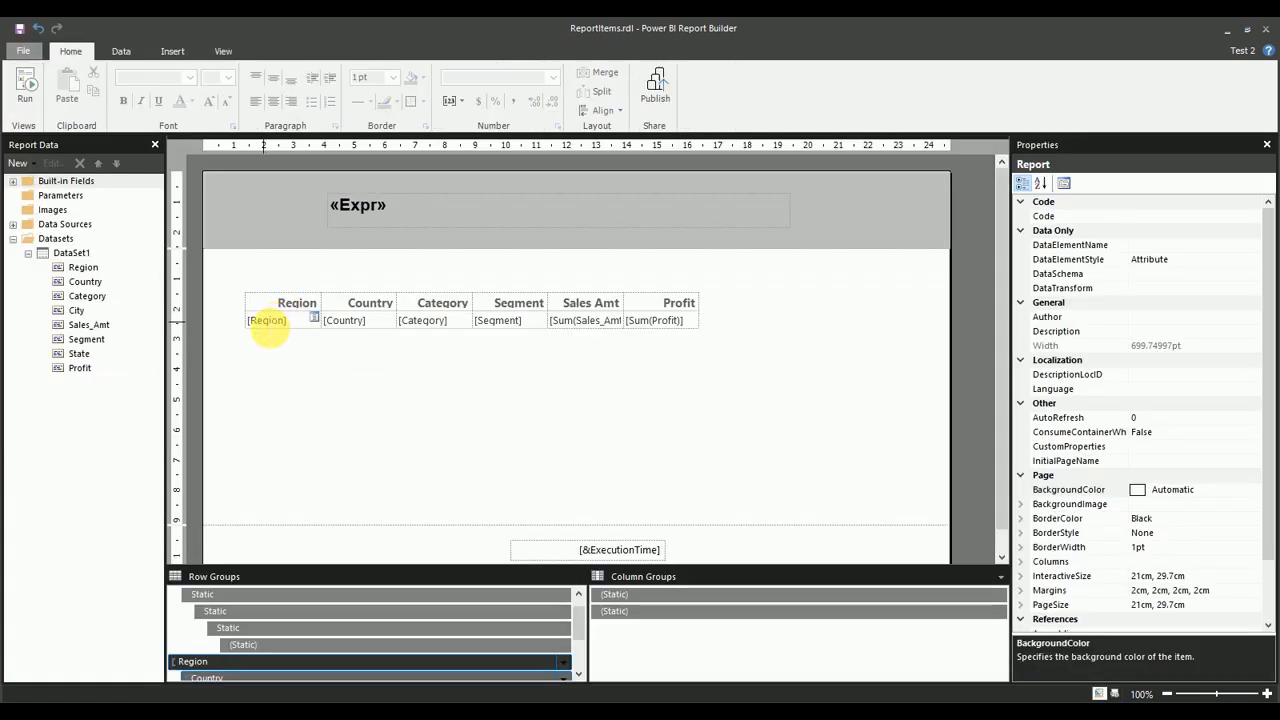
- Select the table's Region column and set its Hidden property to True
{"action": "left_click", "coordinate": [294, 330]}
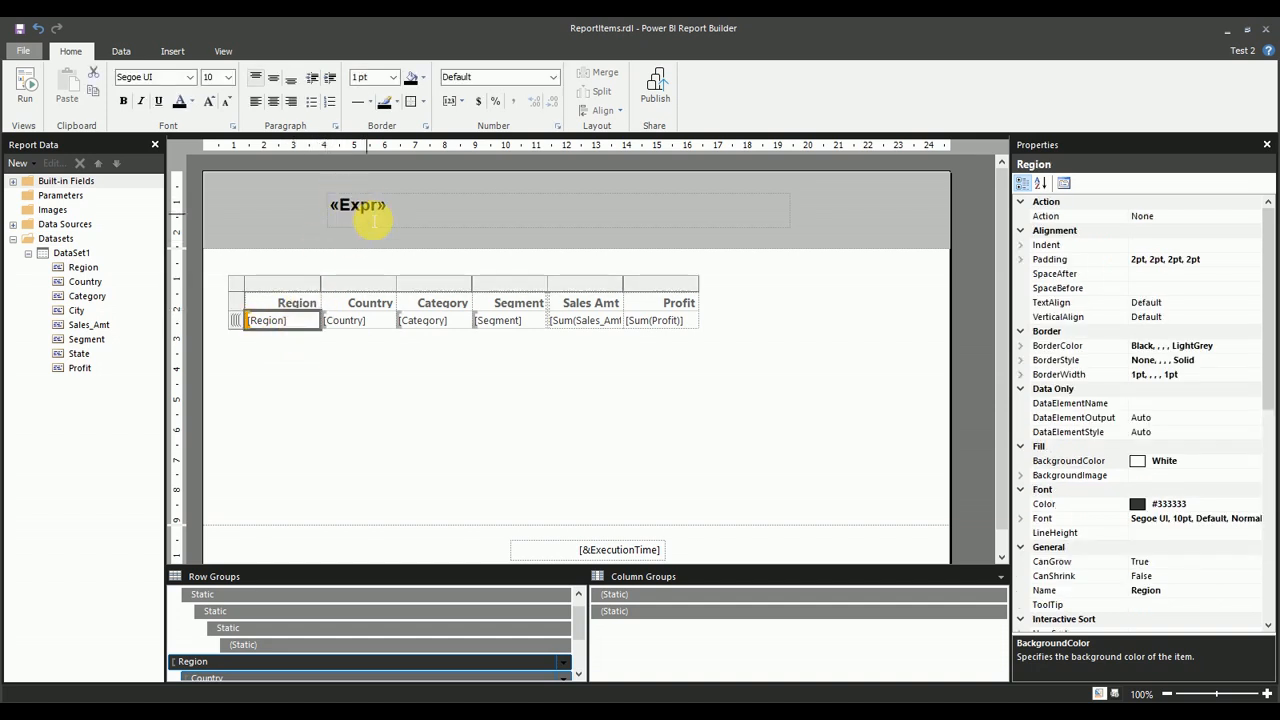
{"action": "left_click", "coordinate": [289, 283]}
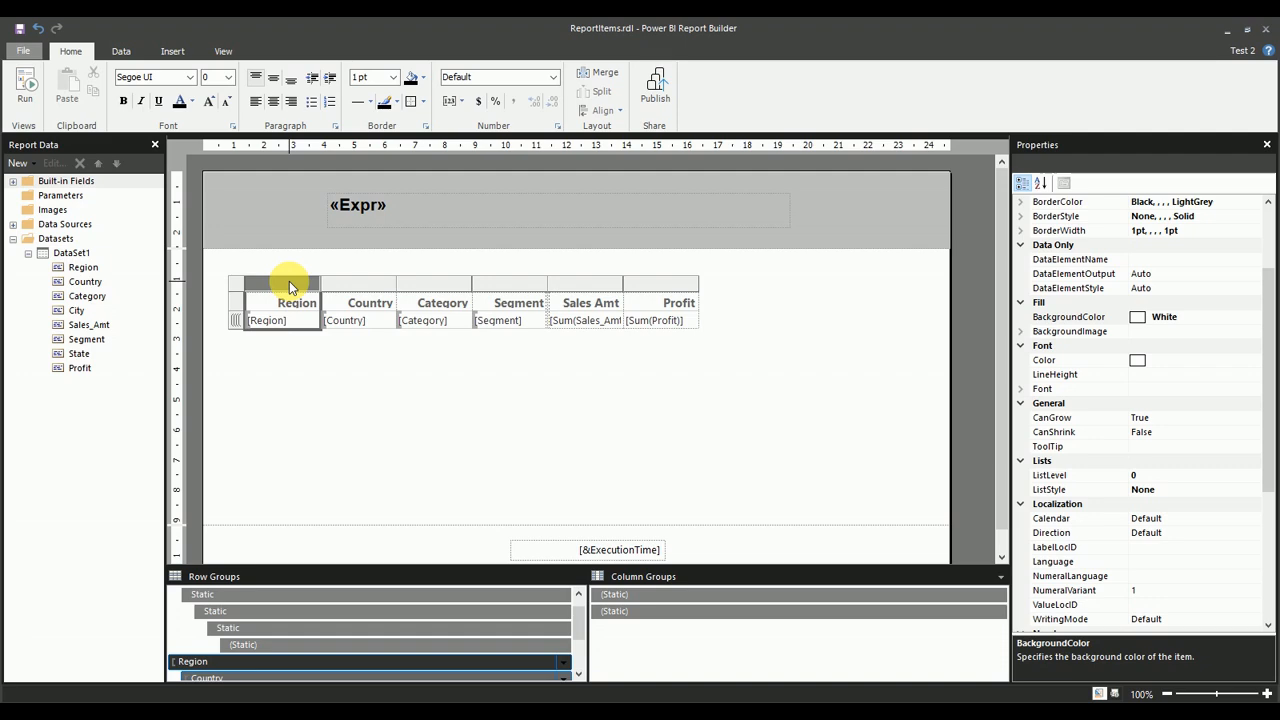
{"action": "right_click", "coordinate": [289, 283]}
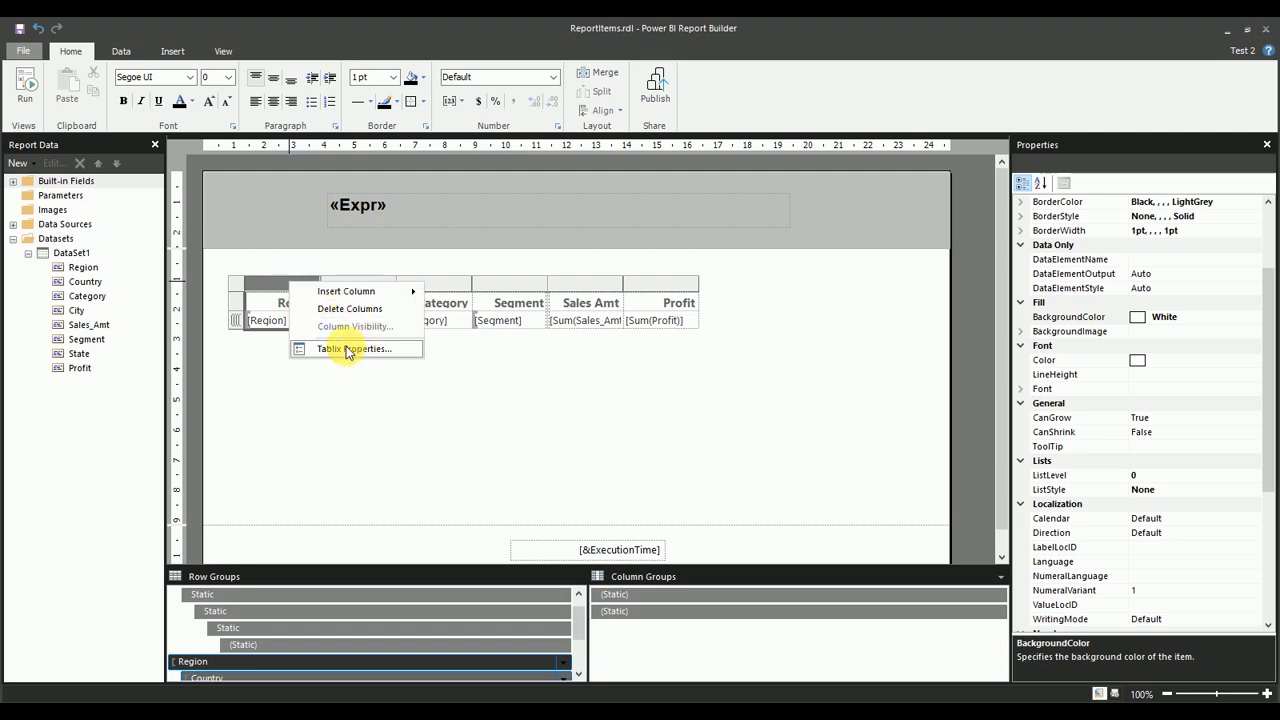
{"action": "left_click", "coordinate": [276, 282]}
{"action": "scroll", "coordinate": [1176, 536], "scroll_direction": "down", "scroll_amount": 5}
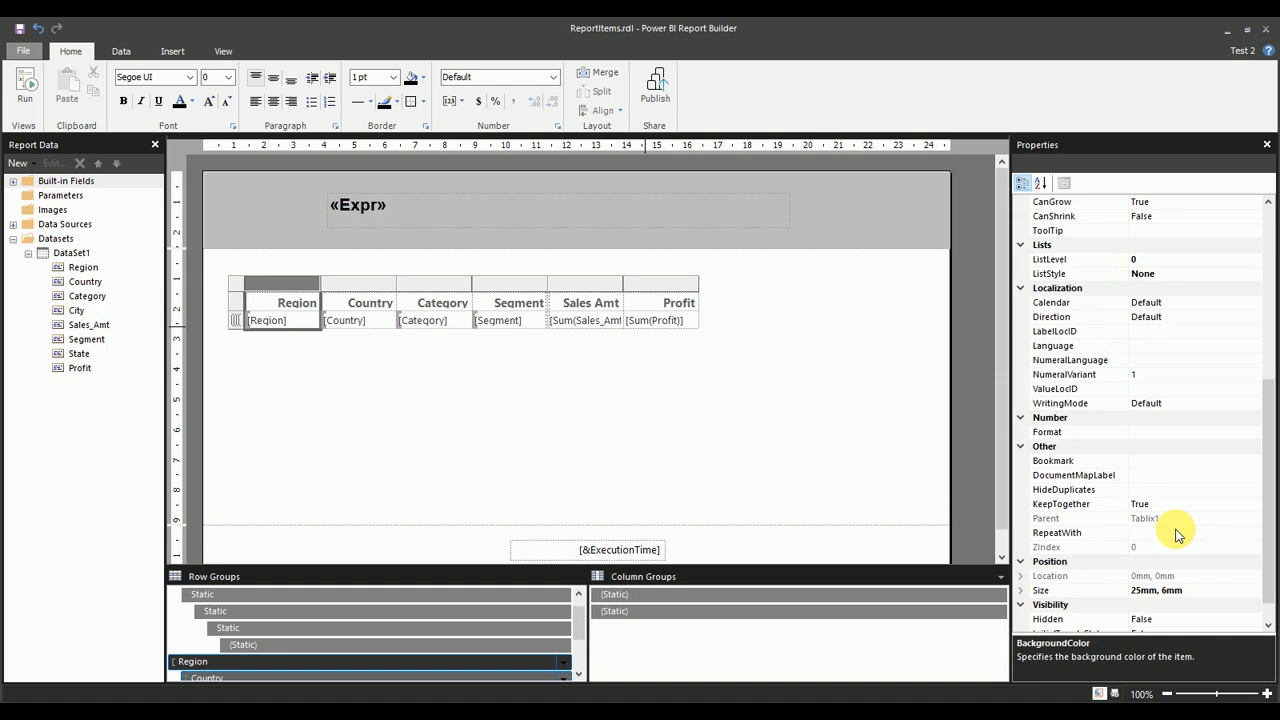
{"action": "scroll", "coordinate": [1176, 536], "scroll_direction": "down", "scroll_amount": 1}
{"action": "scroll", "coordinate": [1275, 565], "scroll_direction": "up", "scroll_amount": 1}
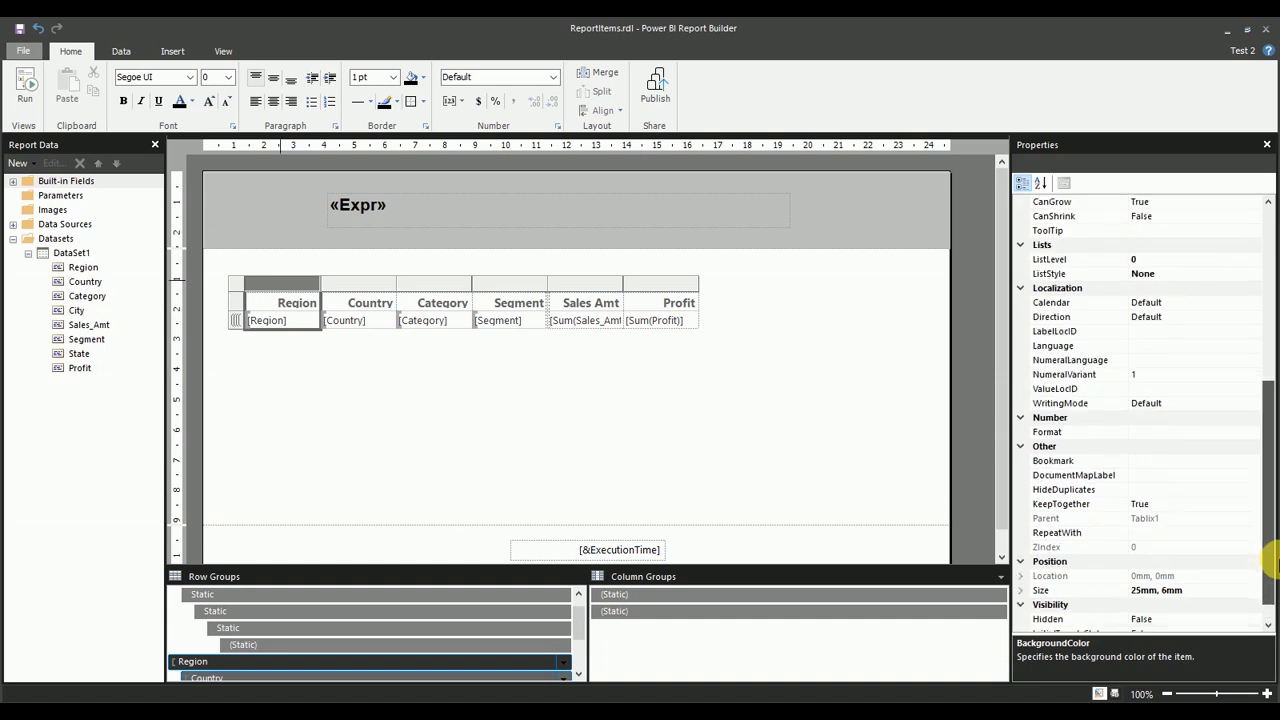
{"action": "scroll", "coordinate": [1275, 565], "scroll_direction": "down", "scroll_amount": 1}
{"action": "left_click", "coordinate": [1228, 592]}
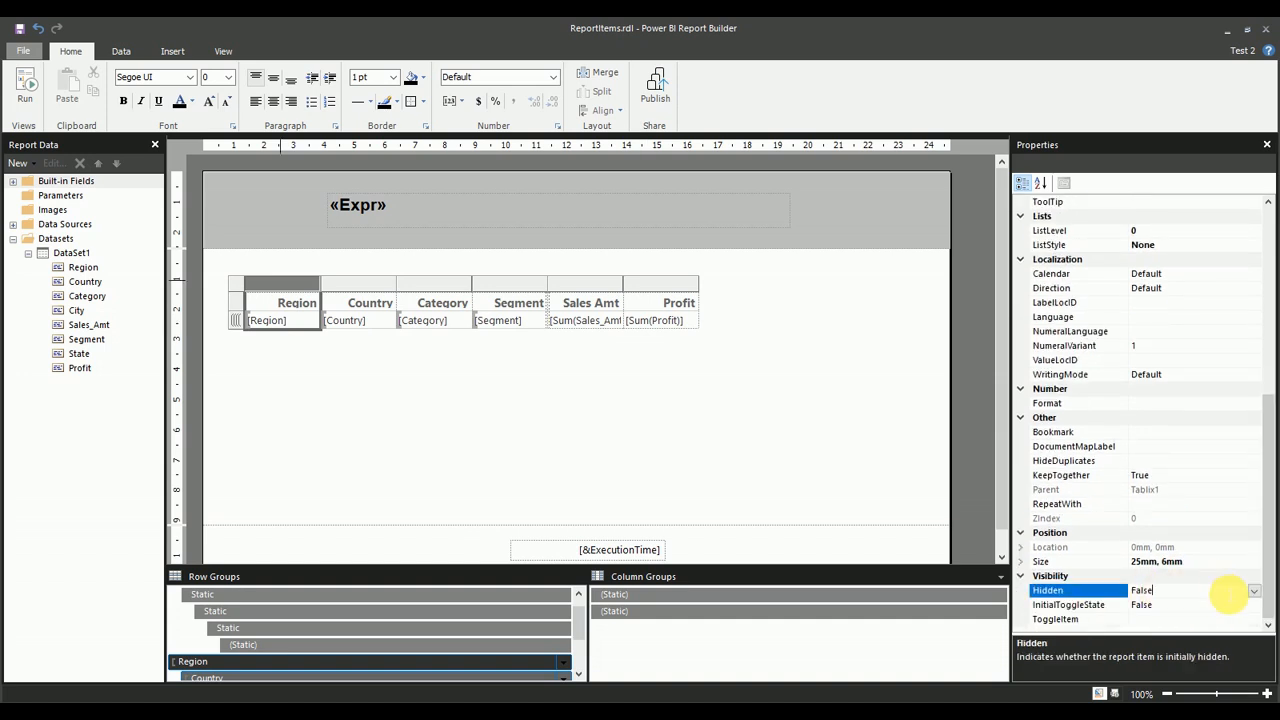
{"action": "left_click", "coordinate": [1254, 591]}
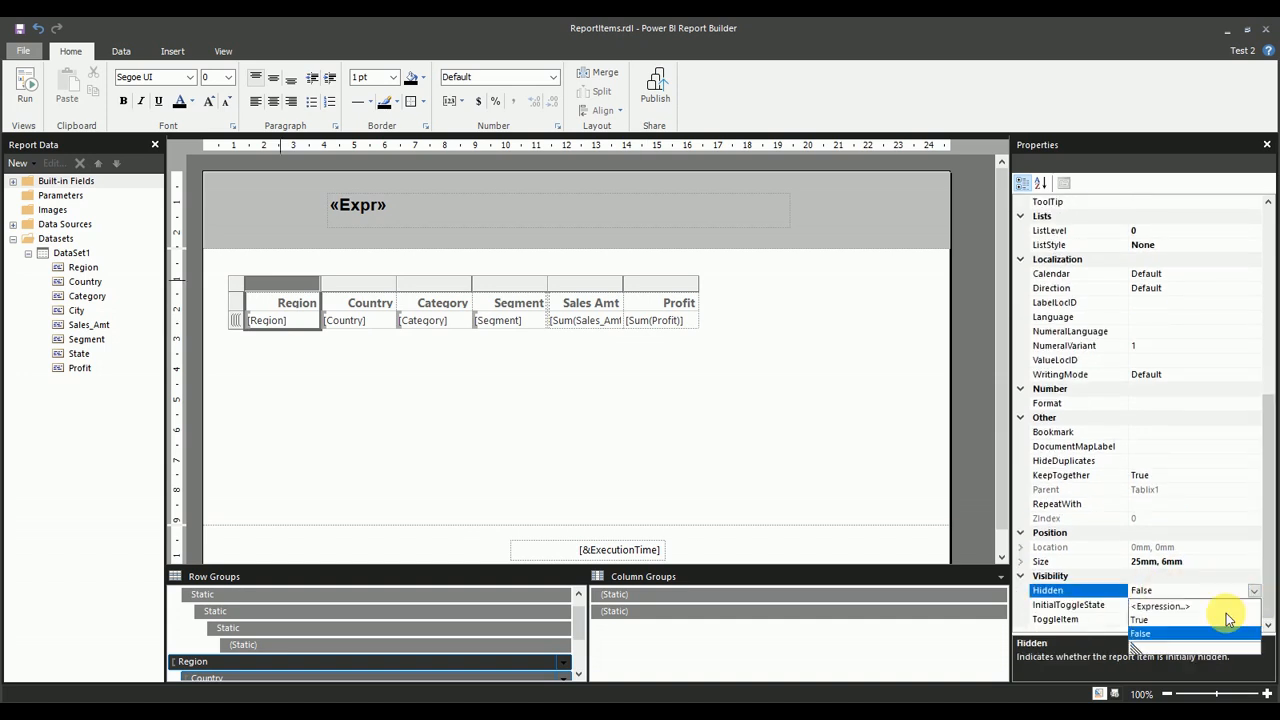
{"action": "left_click", "coordinate": [1151, 621]}
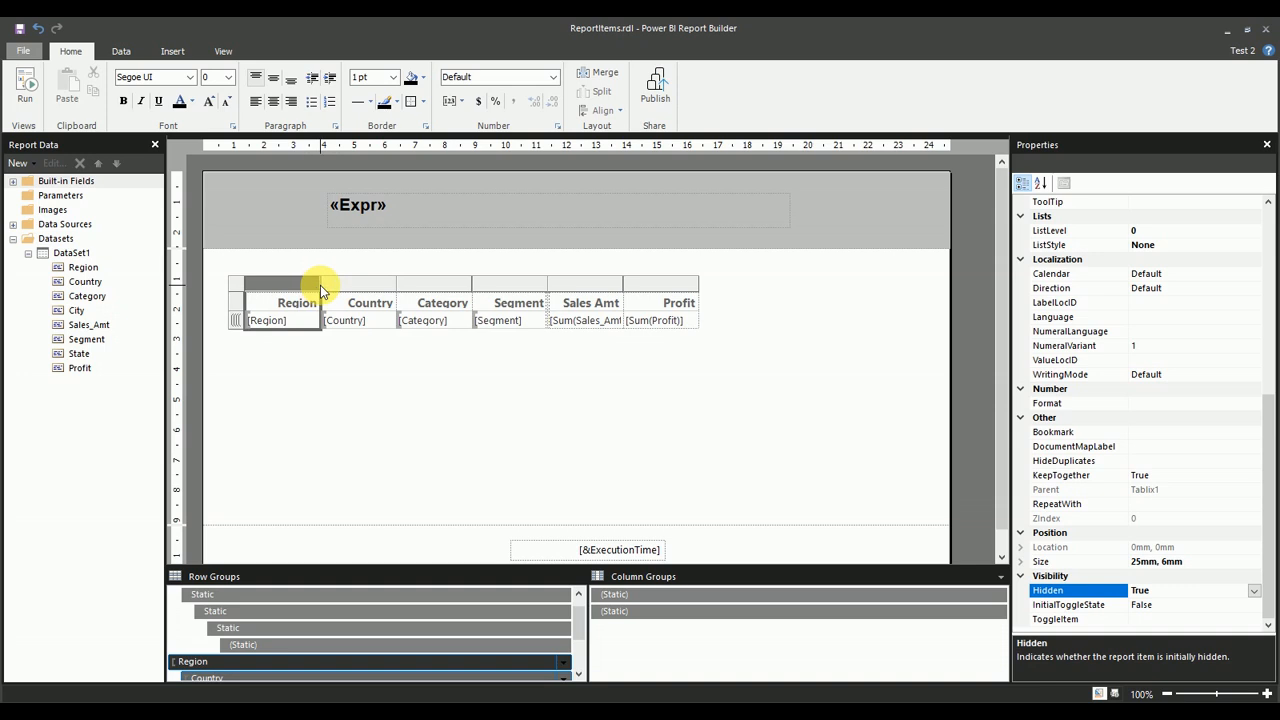
- Shrink the hidden Region column to almost zero width, keeping it in the table
{"action": "left_click", "coordinate": [320, 284]}
{"action": "key", "text": "Delete"}
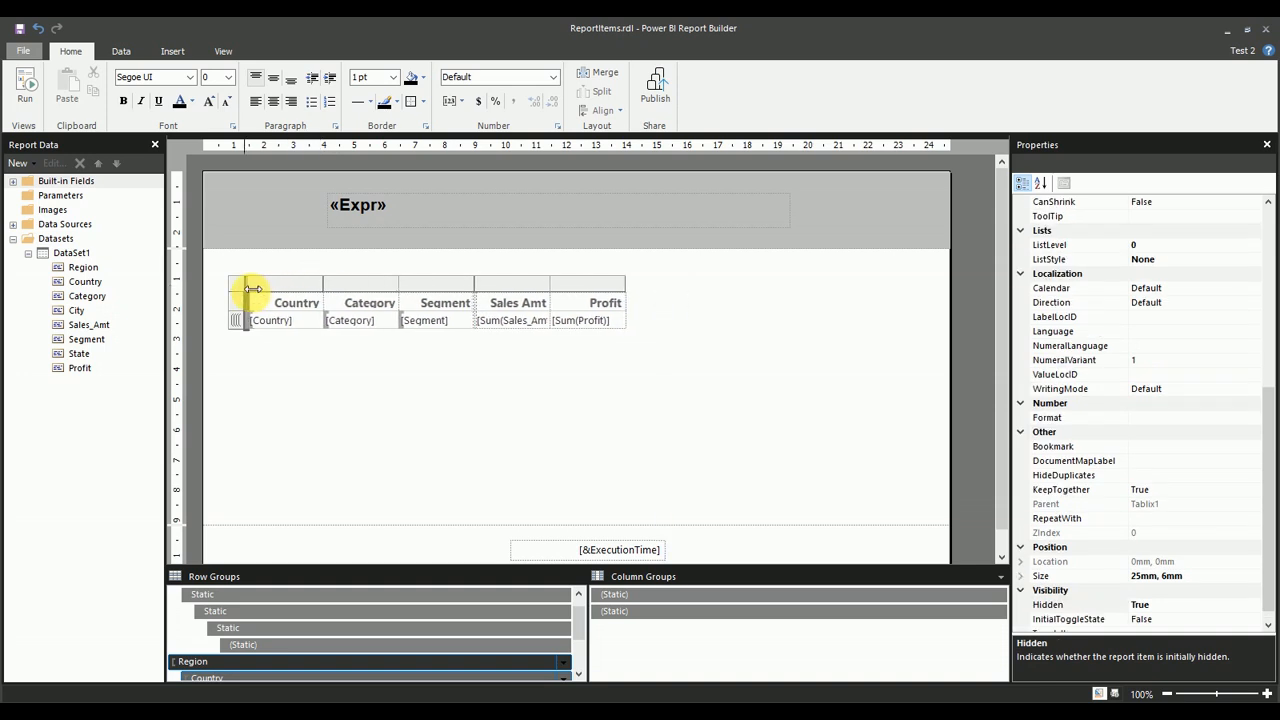
{"action": "left_click", "coordinate": [574, 407]}
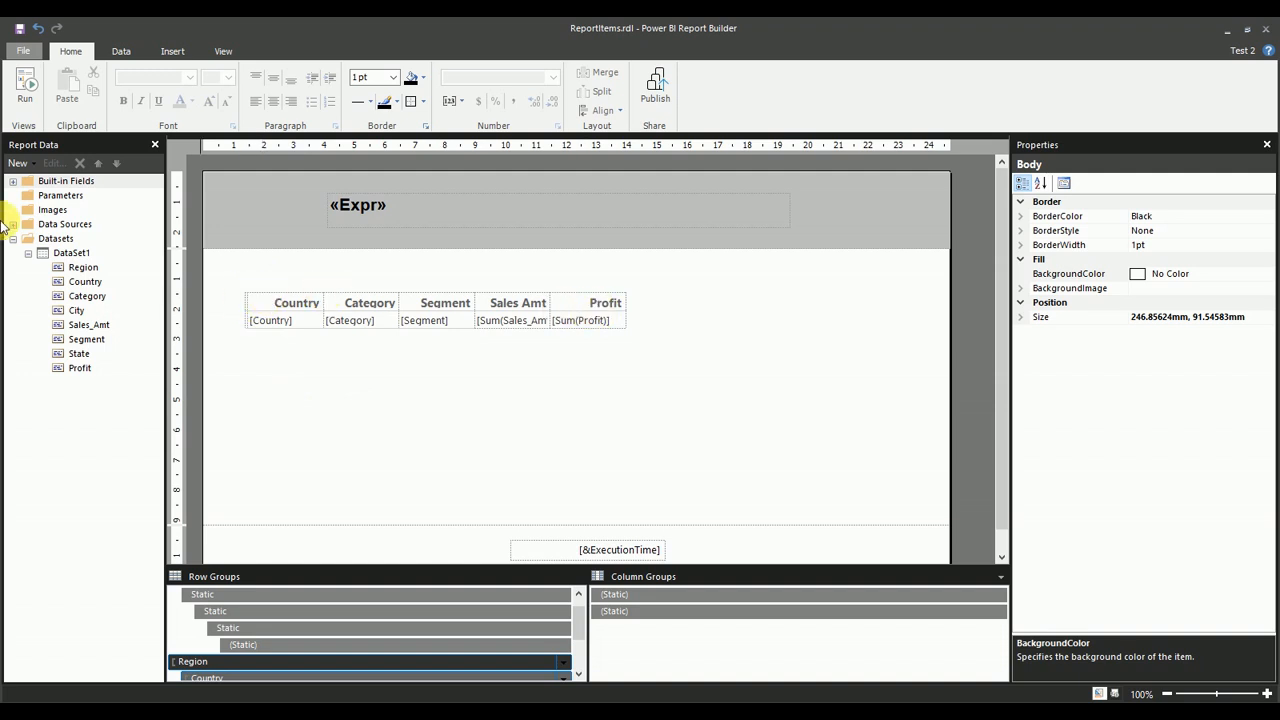
- Run the report again and page through to page 4 to check the layout and each page's region heading
{"action": "left_click", "coordinate": [25, 86]}
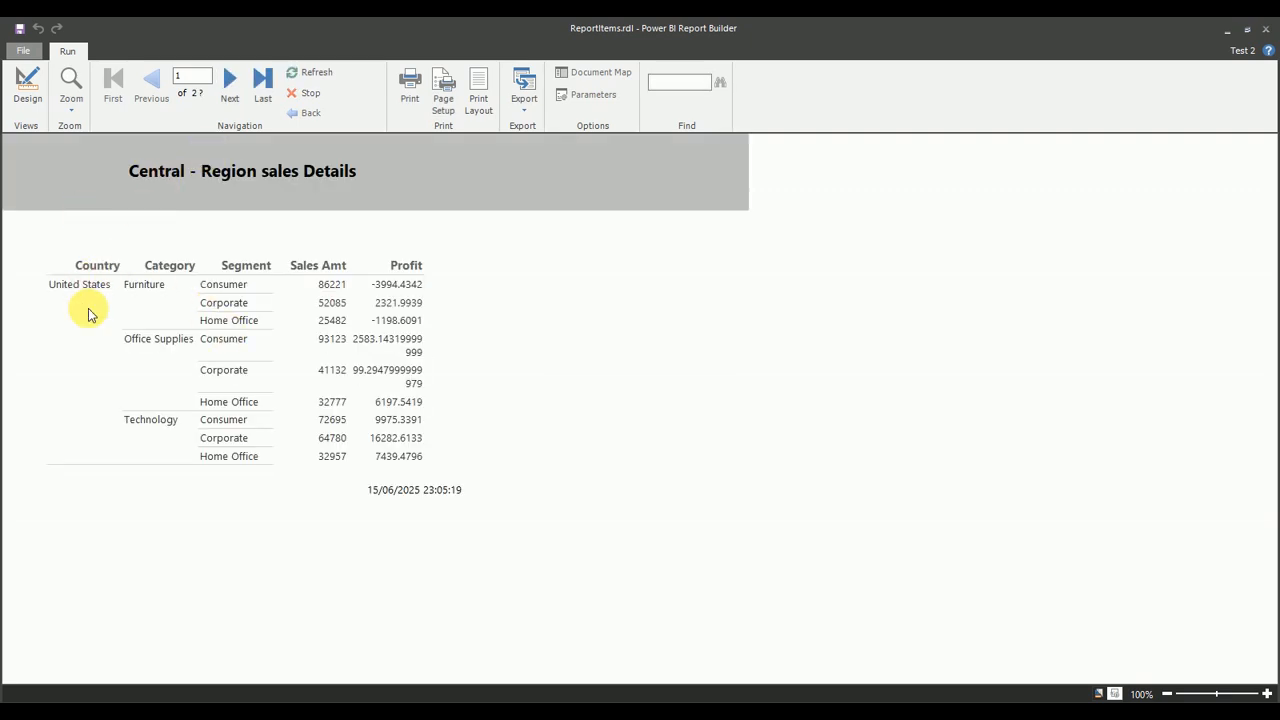
{"action": "left_click", "coordinate": [231, 94]}
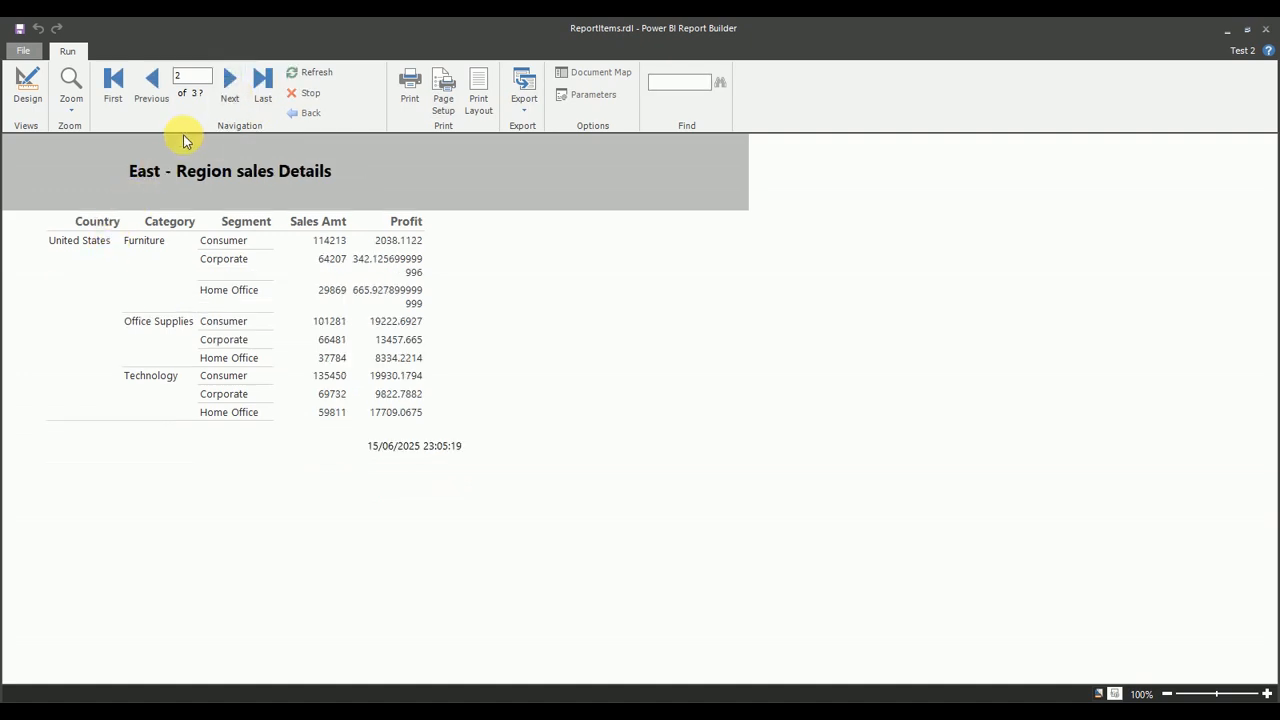
{"action": "left_click", "coordinate": [231, 100]}
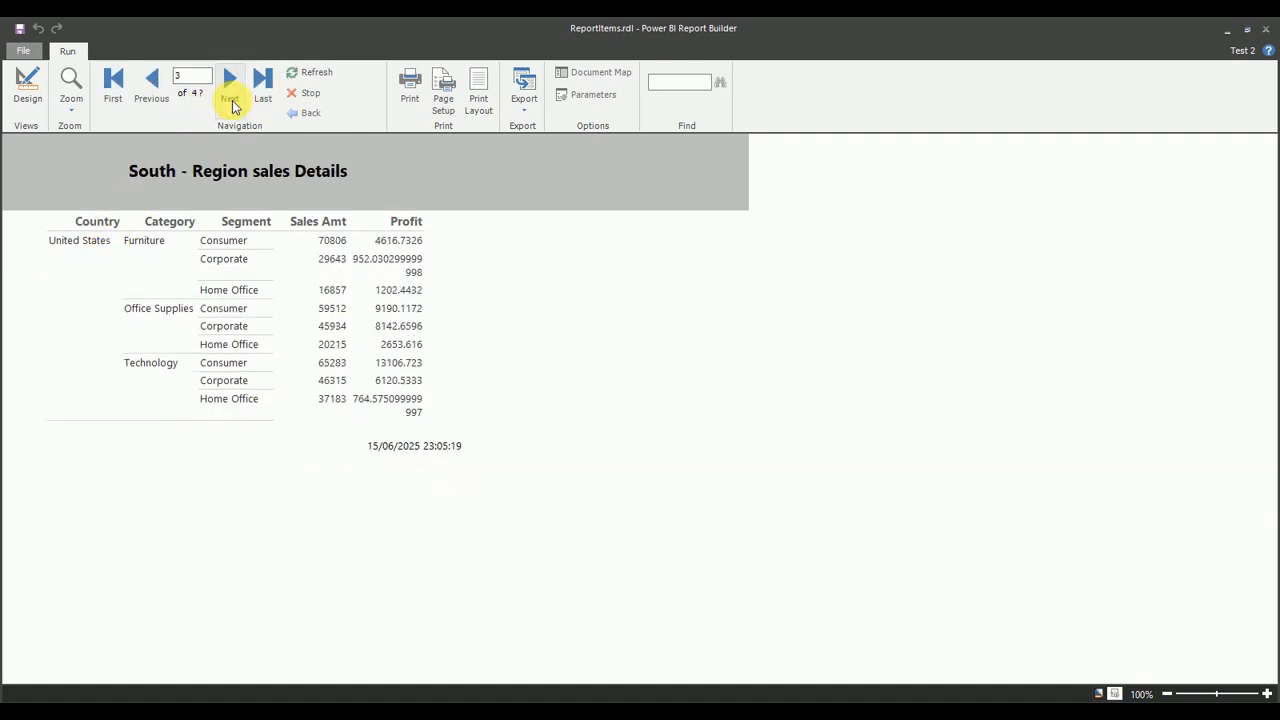
{"action": "left_click", "coordinate": [232, 100]}
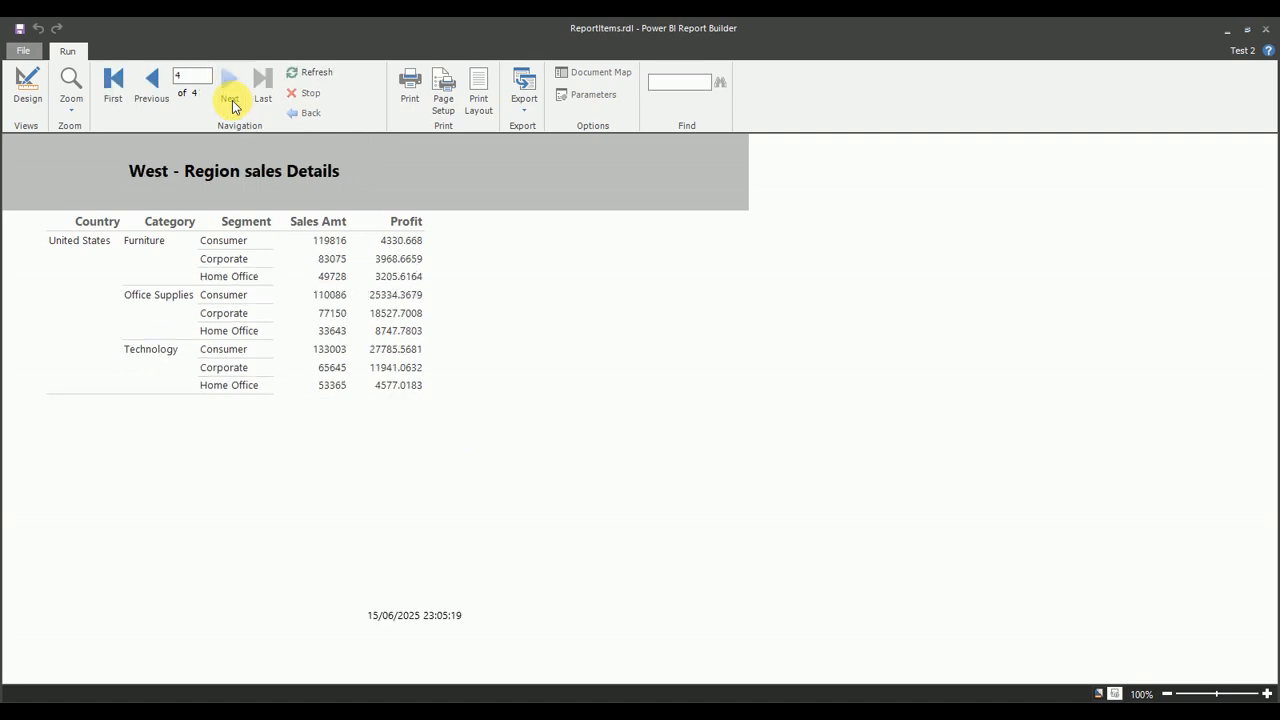